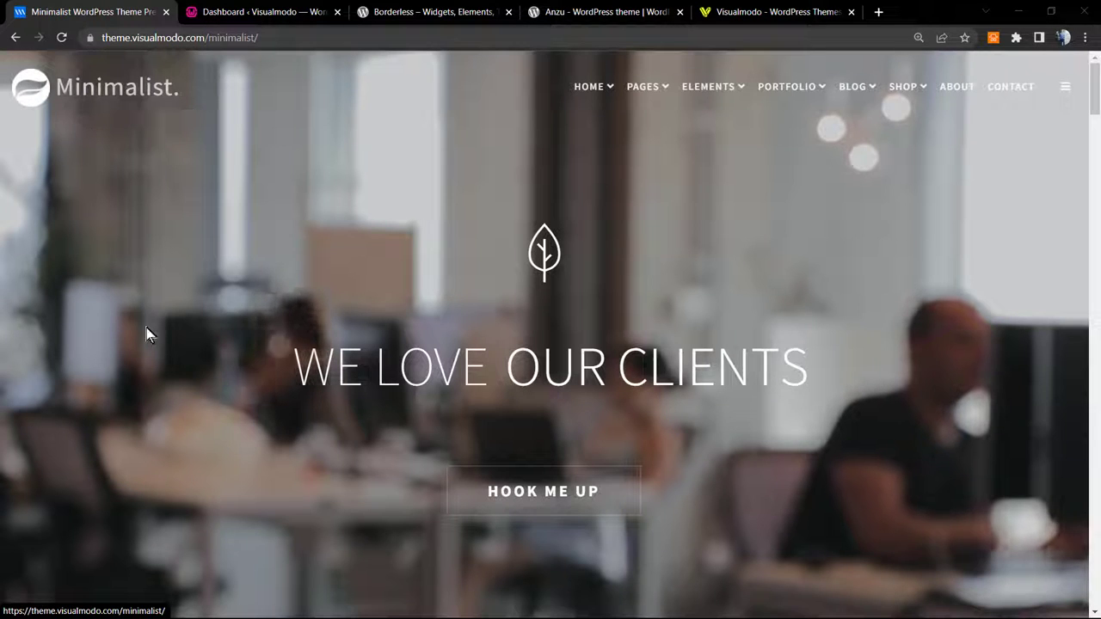
Reload the Minimalist demo homepage to replay its rotating hero headline, then go to the WordPress Dashboard
{"action": "key", "text": "F5"}
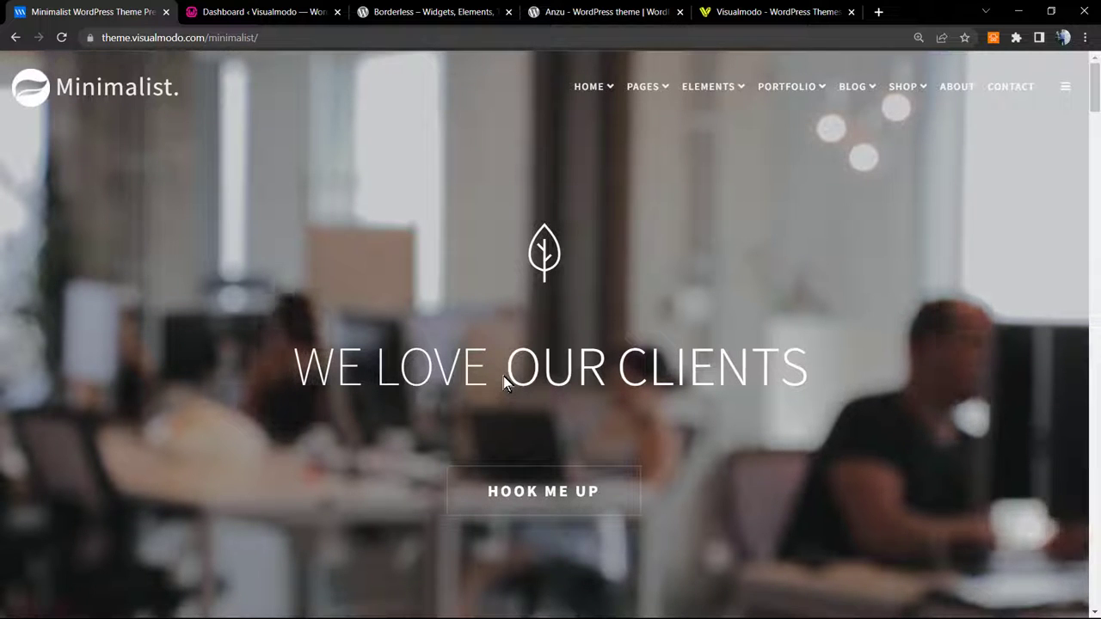
{"action": "left_click", "coordinate": [77, 105]}
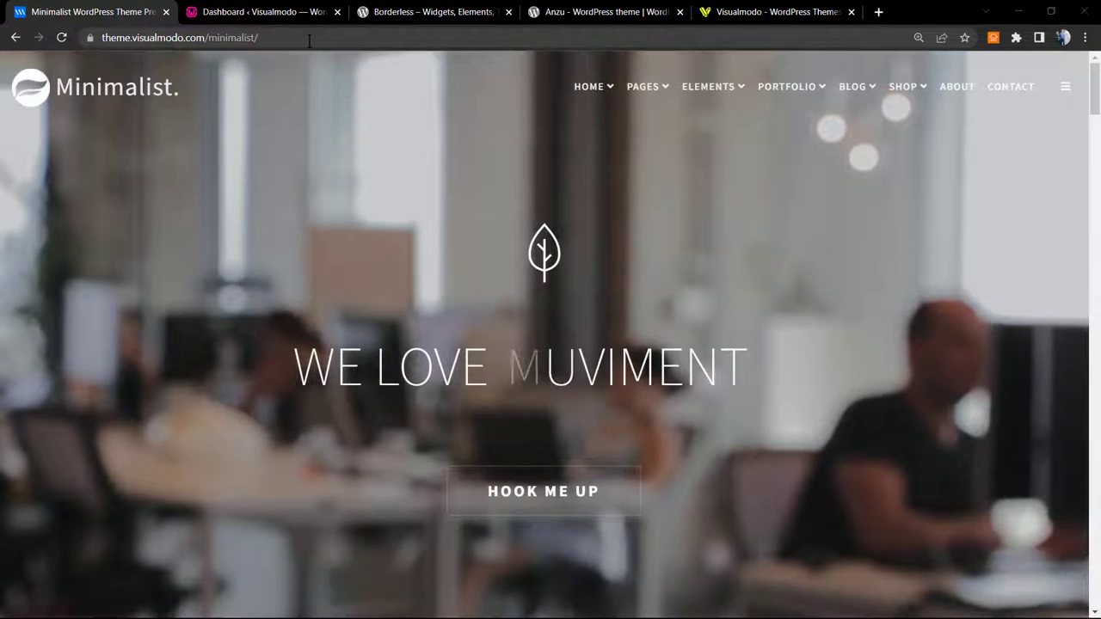
{"action": "left_click", "coordinate": [256, 10]}
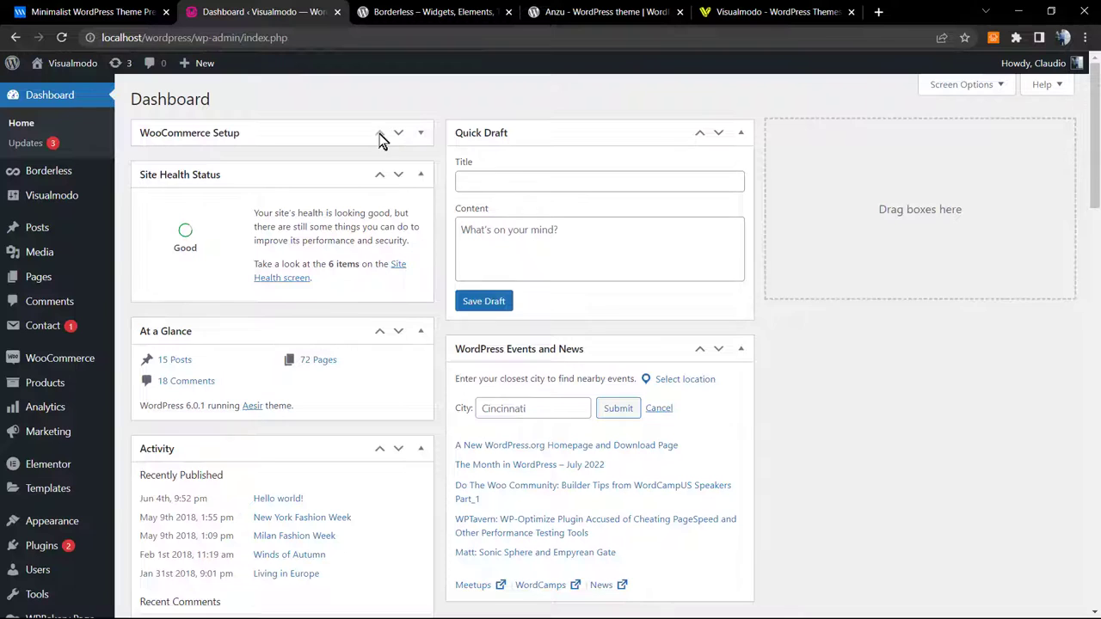
Open Slider Revolution from the admin sidebar and review modules like Slider 3 and Minimalist Slider
{"action": "scroll", "coordinate": [81, 465], "scroll_direction": "down", "scroll_amount": 1}
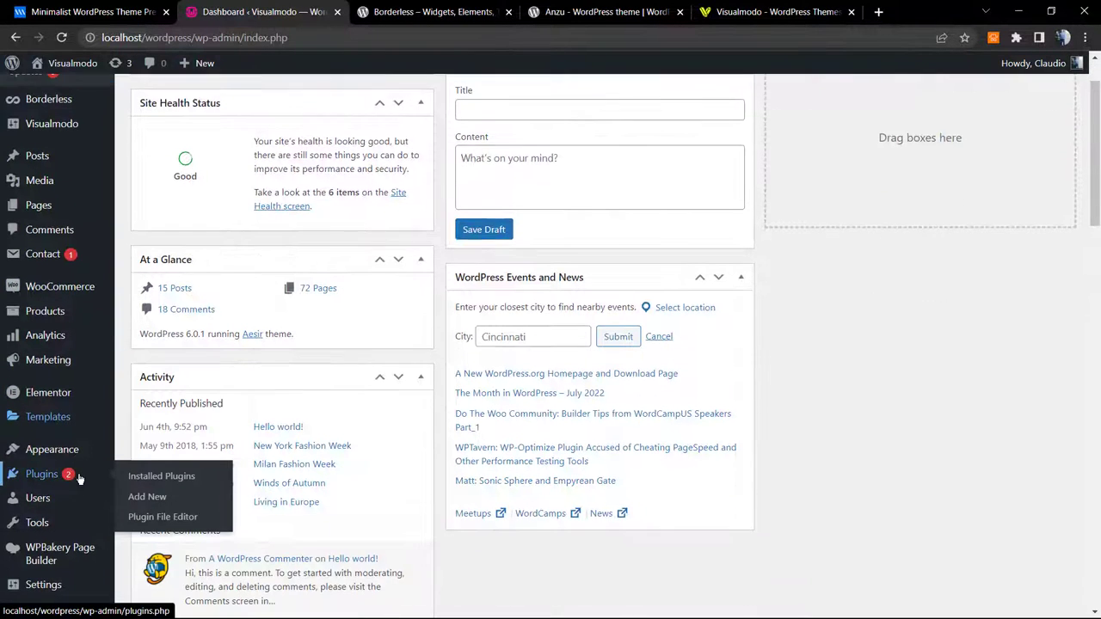
{"action": "scroll", "coordinate": [77, 477], "scroll_direction": "down", "scroll_amount": 1}
{"action": "mouse_move", "coordinate": [64, 547]}
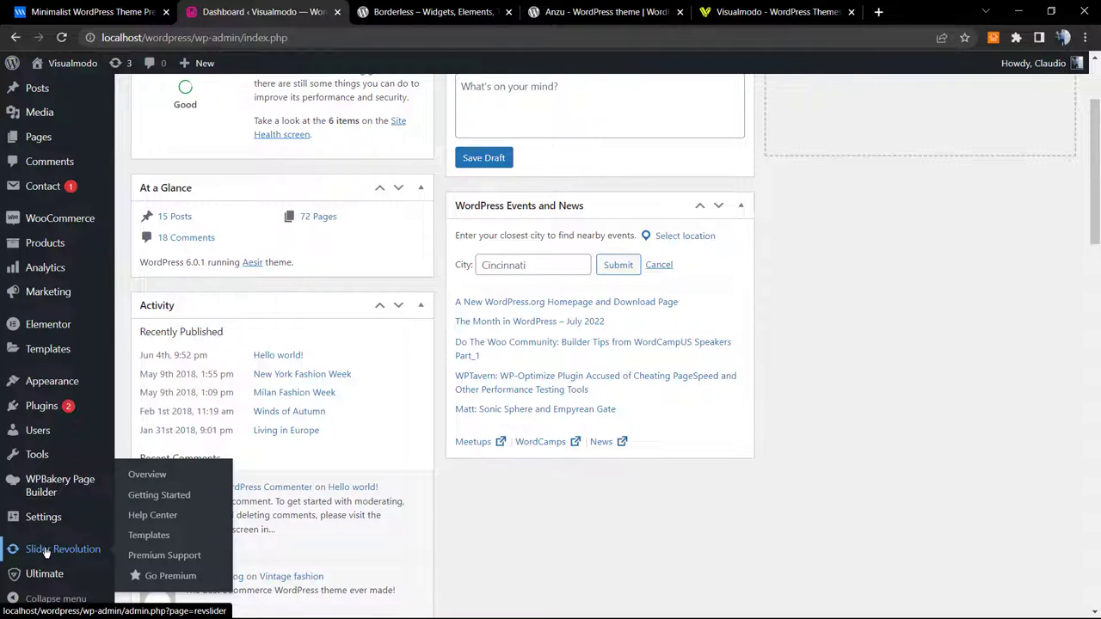
{"action": "left_click", "coordinate": [67, 552]}
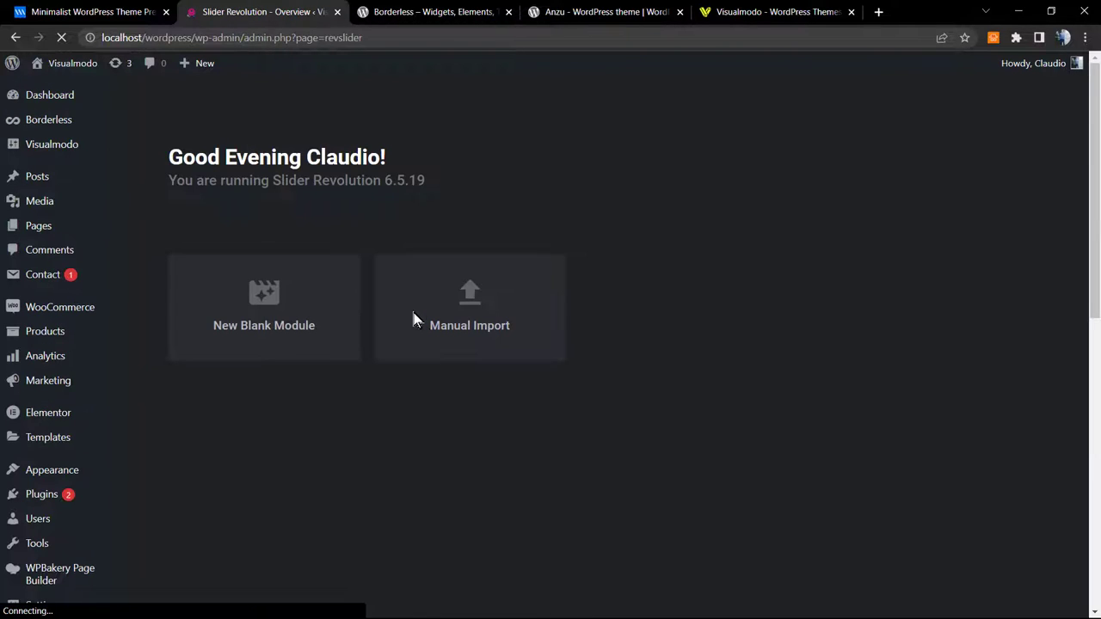
{"action": "scroll", "coordinate": [396, 385], "scroll_direction": "down", "scroll_amount": 1}
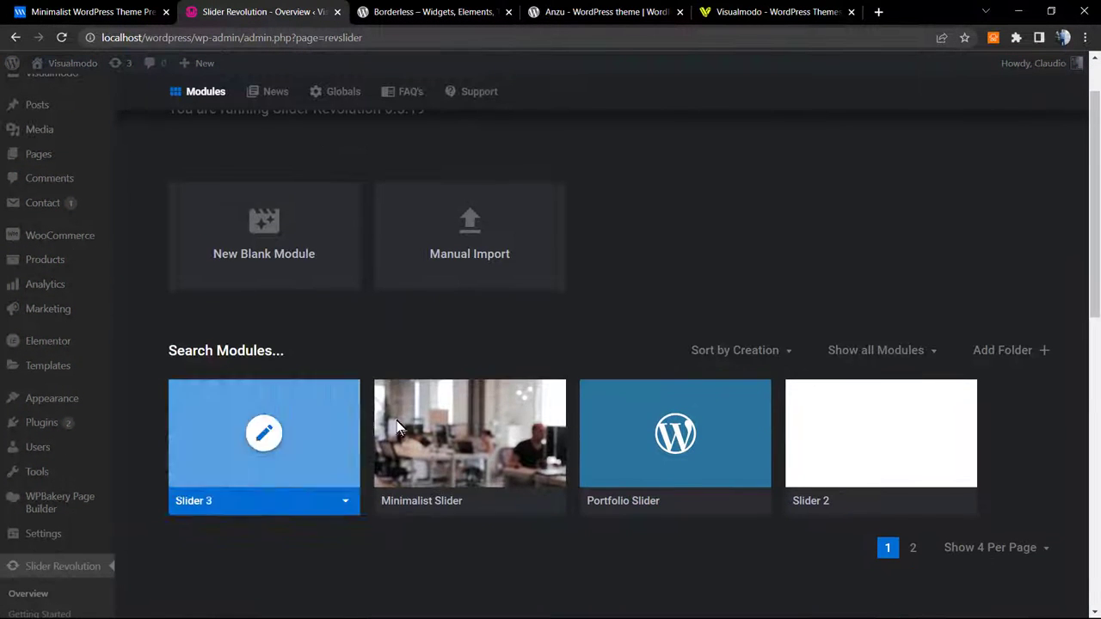
{"action": "scroll", "coordinate": [714, 490], "scroll_direction": "down", "scroll_amount": 2}
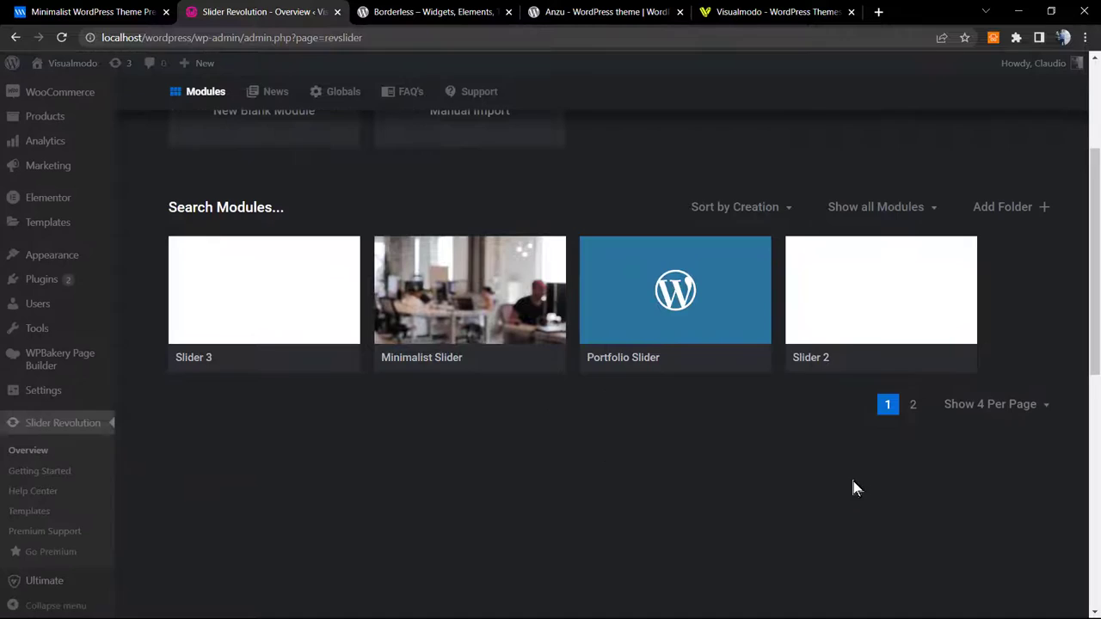
{"action": "scroll", "coordinate": [507, 387], "scroll_direction": "up", "scroll_amount": 3}
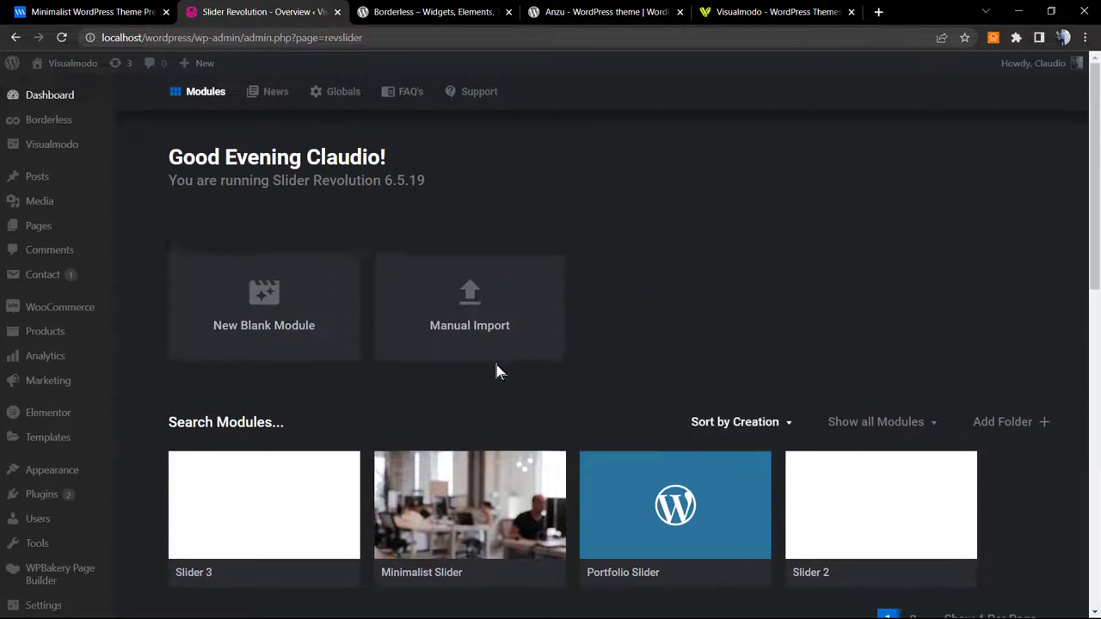
Create a new blank module, Slider 4, and quit the Module Creation Guide
{"action": "left_click", "coordinate": [292, 307]}
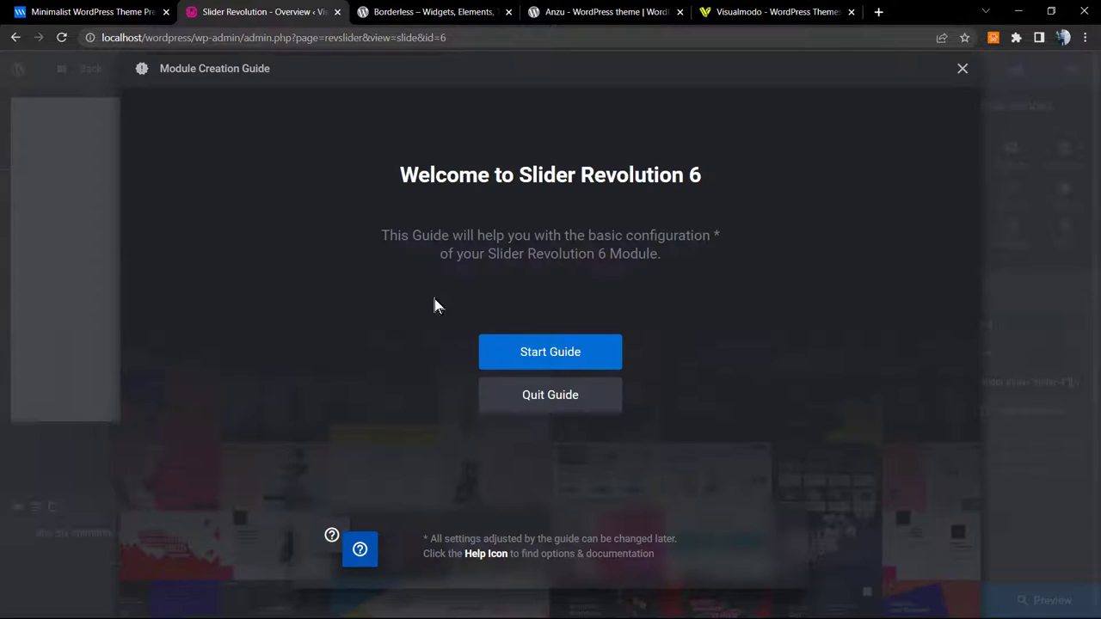
{"action": "left_click", "coordinate": [542, 398]}
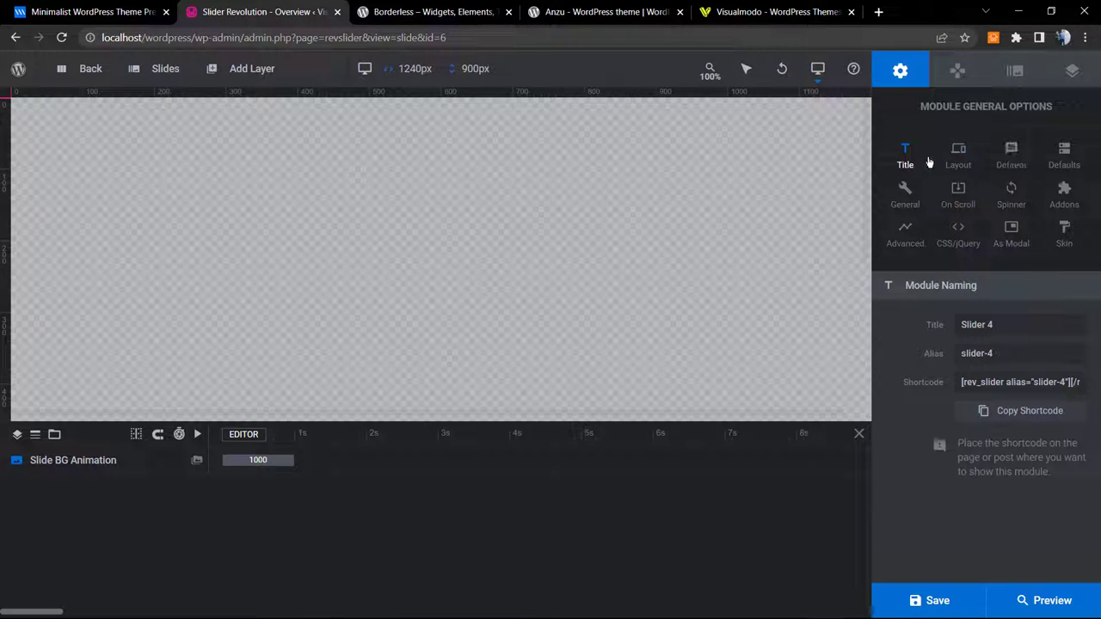
Browse the module's Layout and Content options in Module General Options
{"action": "left_click", "coordinate": [957, 155]}
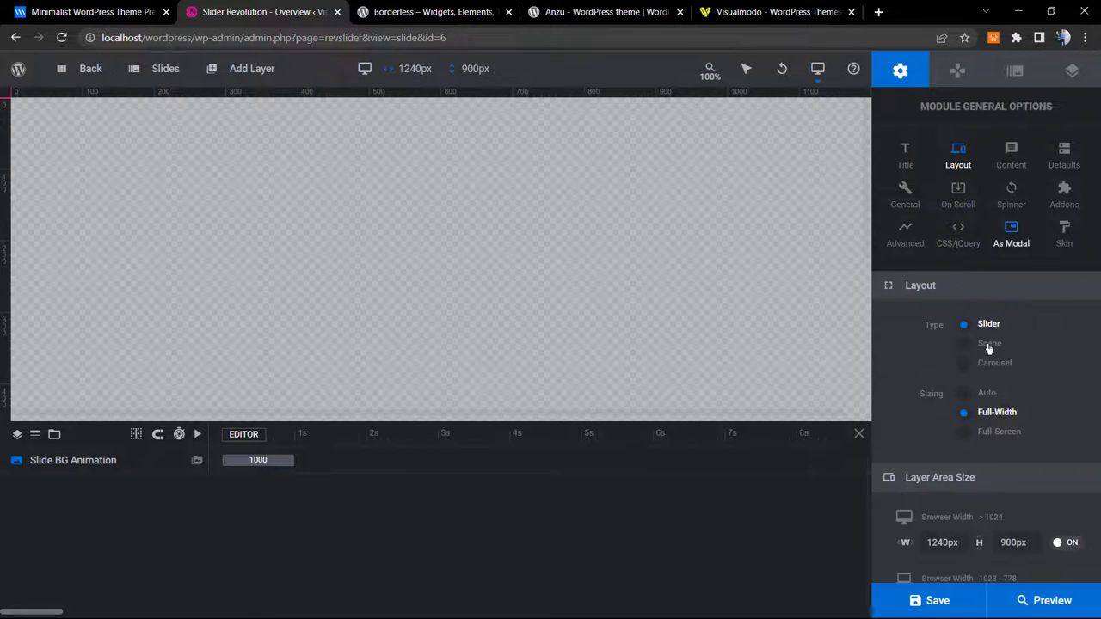
{"action": "scroll", "coordinate": [982, 328], "scroll_direction": "down", "scroll_amount": 5}
{"action": "scroll", "coordinate": [967, 172], "scroll_direction": "up", "scroll_amount": 6}
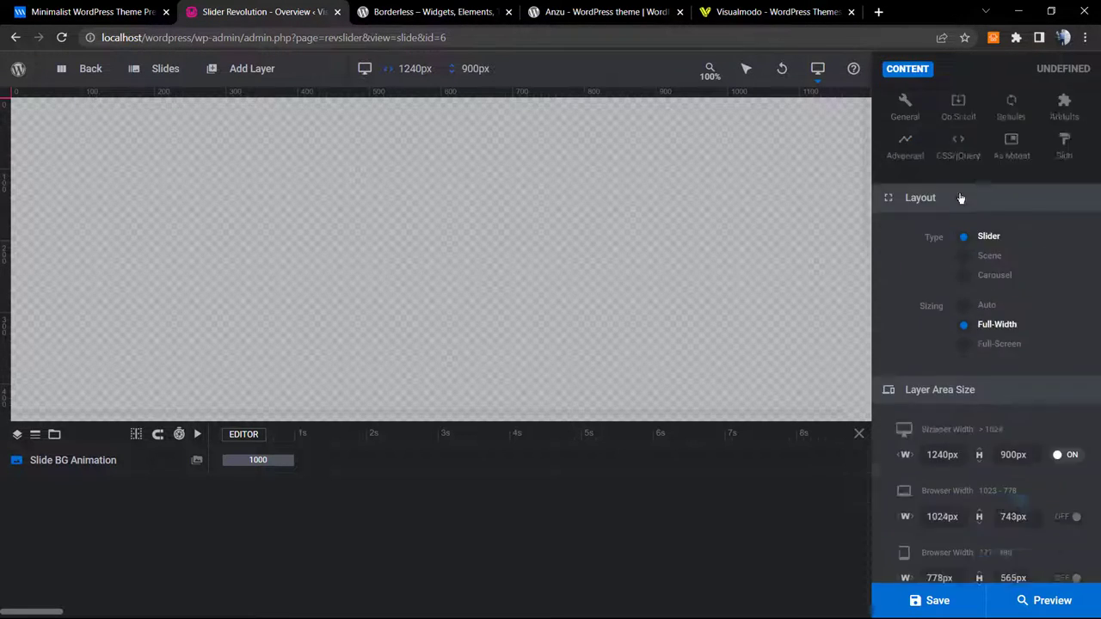
{"action": "left_click", "coordinate": [1010, 154]}
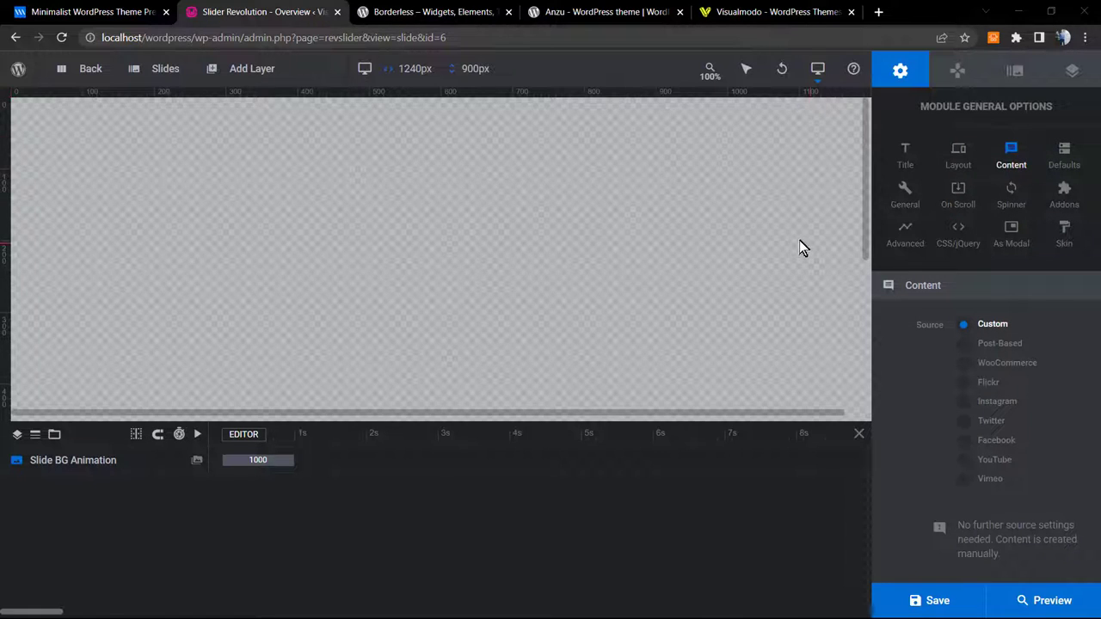
{"action": "left_click", "coordinate": [900, 73]}
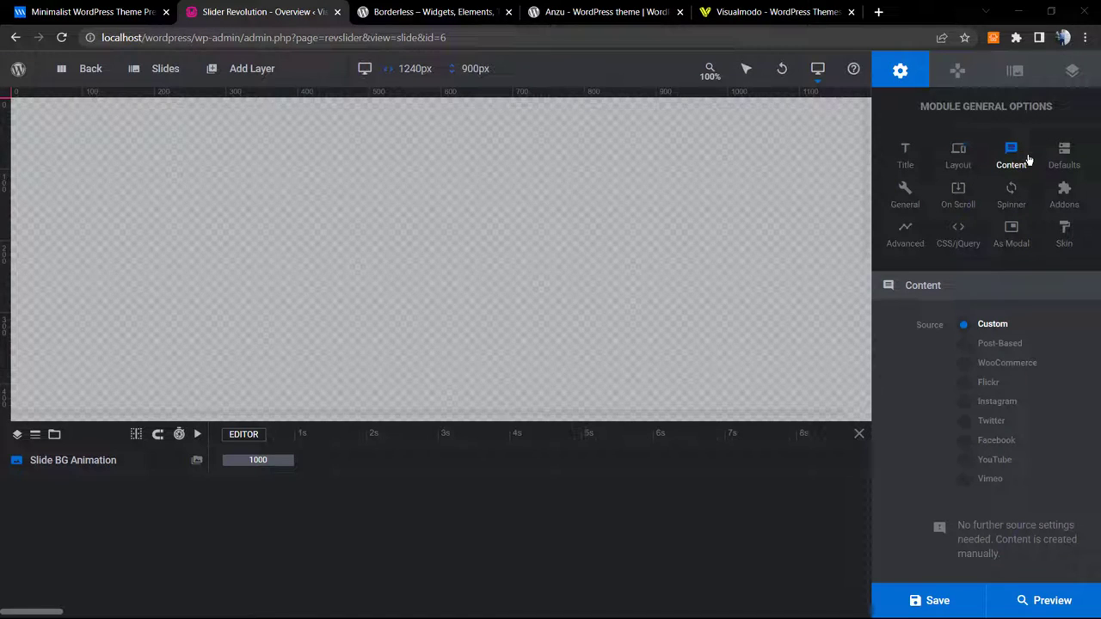
Show the Defaults settings and inspect the 9000 ms Slide Duration value
{"action": "left_click", "coordinate": [1061, 159]}
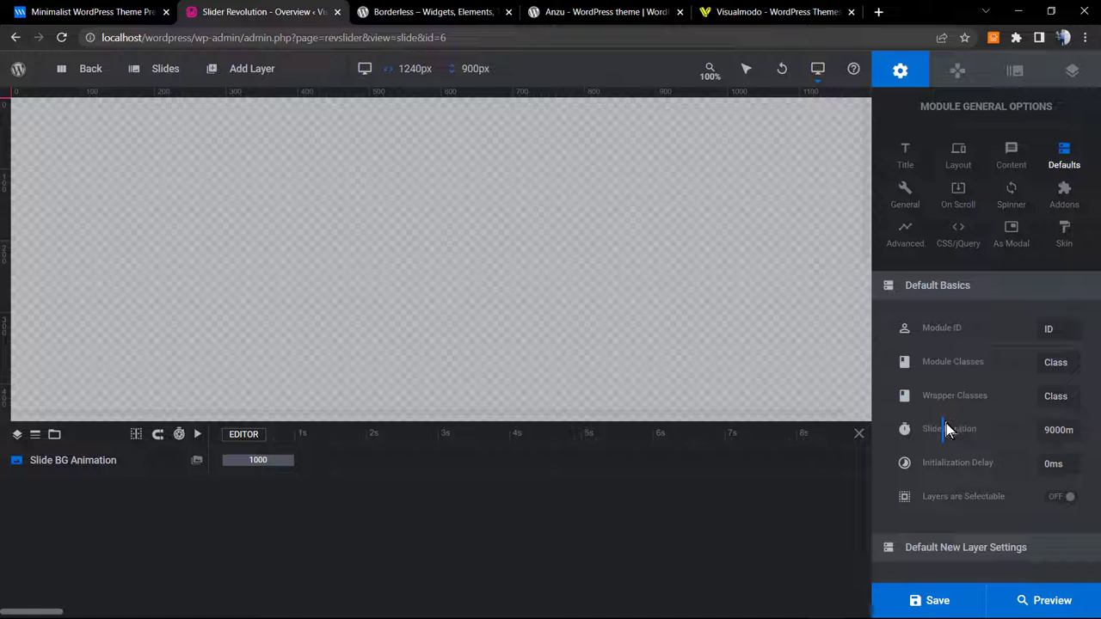
{"action": "left_click_drag", "start_coordinate": [947, 423], "coordinate": [977, 428]}
{"action": "triple_click", "coordinate": [936, 431]}
{"action": "left_click", "coordinate": [1049, 432]}
{"action": "mouse_move", "coordinate": [243, 71]}
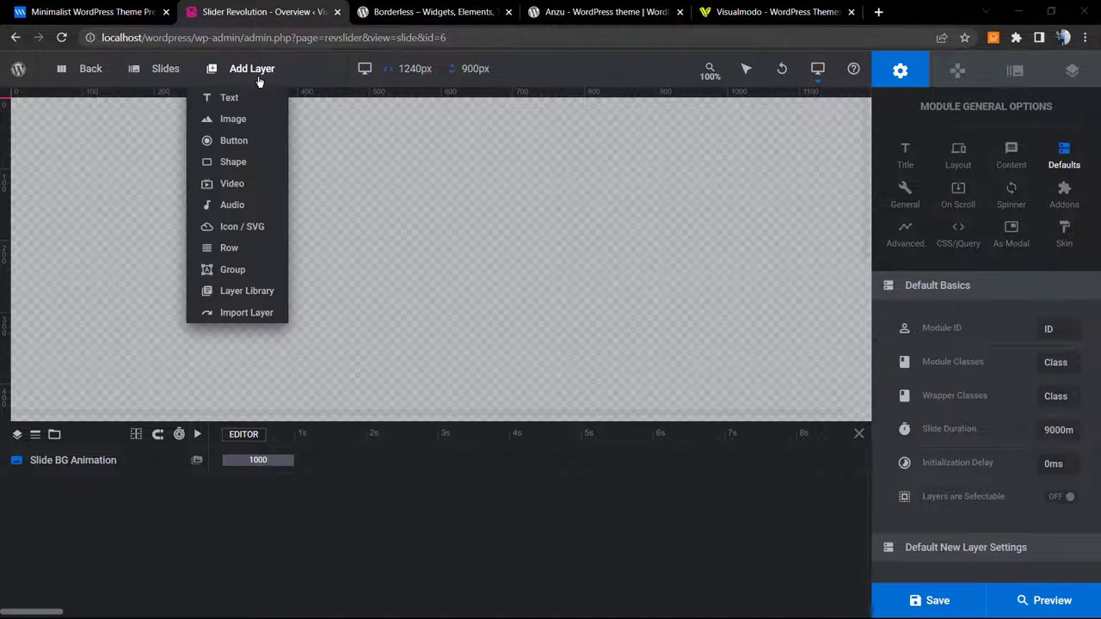
Add a New Layer text layer and enlarge it to 109px
{"action": "left_click", "coordinate": [247, 79]}
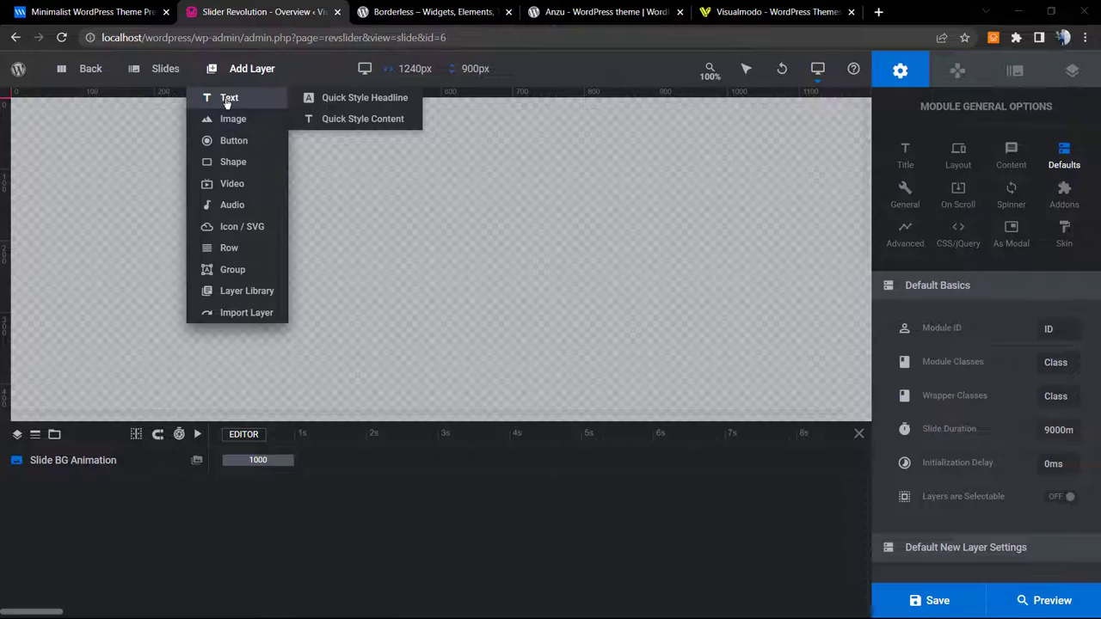
{"action": "left_click", "coordinate": [228, 99]}
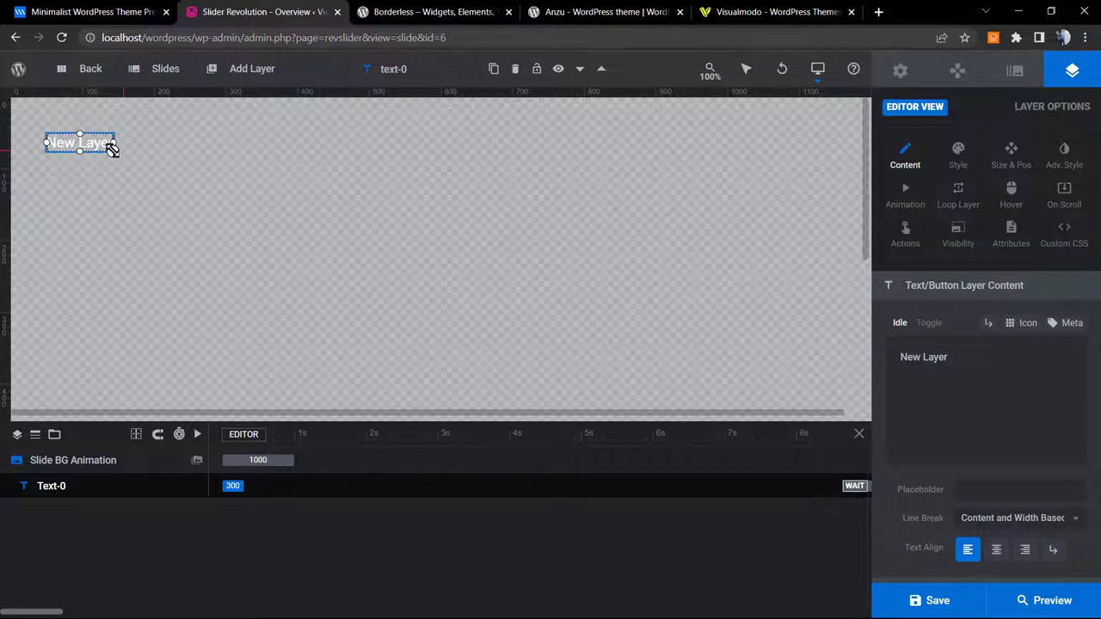
{"action": "left_click_drag", "start_coordinate": [112, 148], "coordinate": [330, 231]}
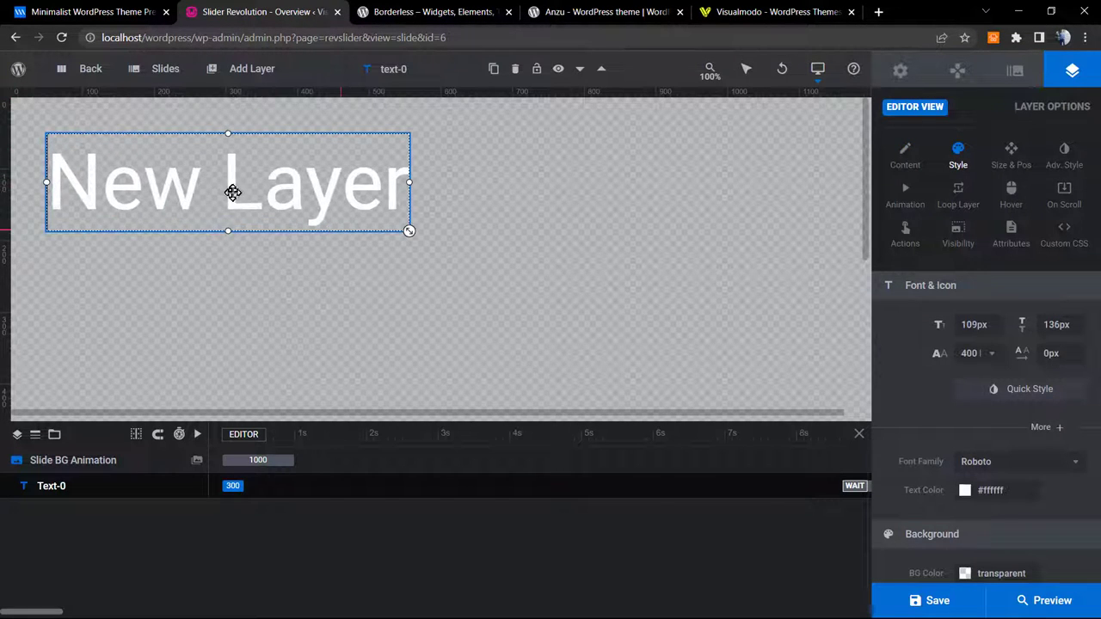
{"action": "left_click_drag", "start_coordinate": [232, 192], "coordinate": [449, 289]}
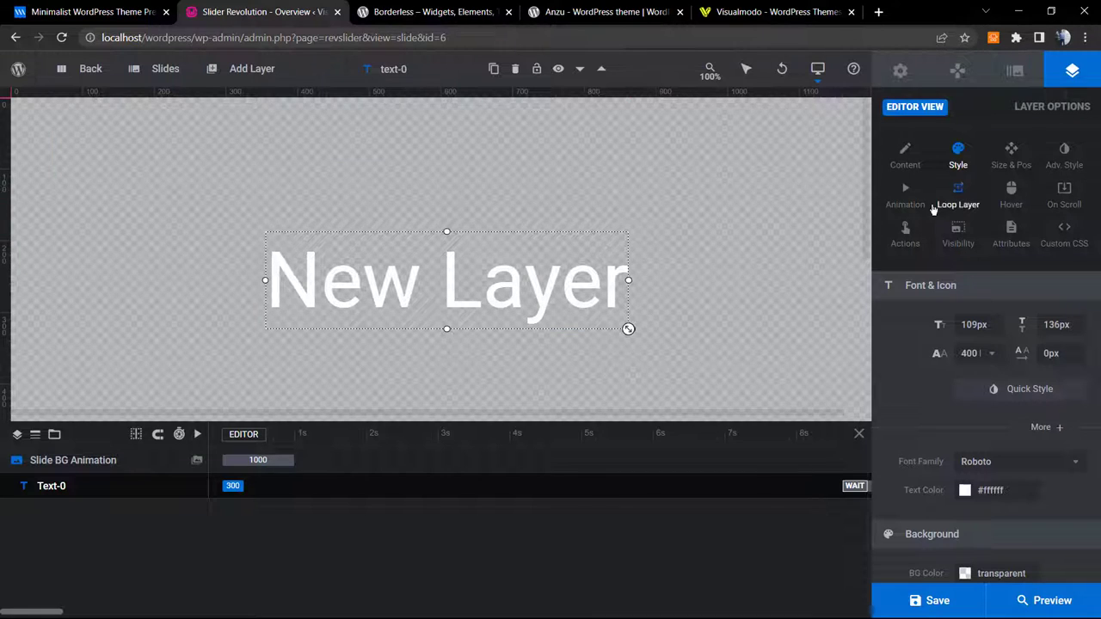
Centre the text layer horizontally and vertically in Size & Pos
{"action": "left_click", "coordinate": [1011, 154]}
{"action": "left_click", "coordinate": [980, 328]}
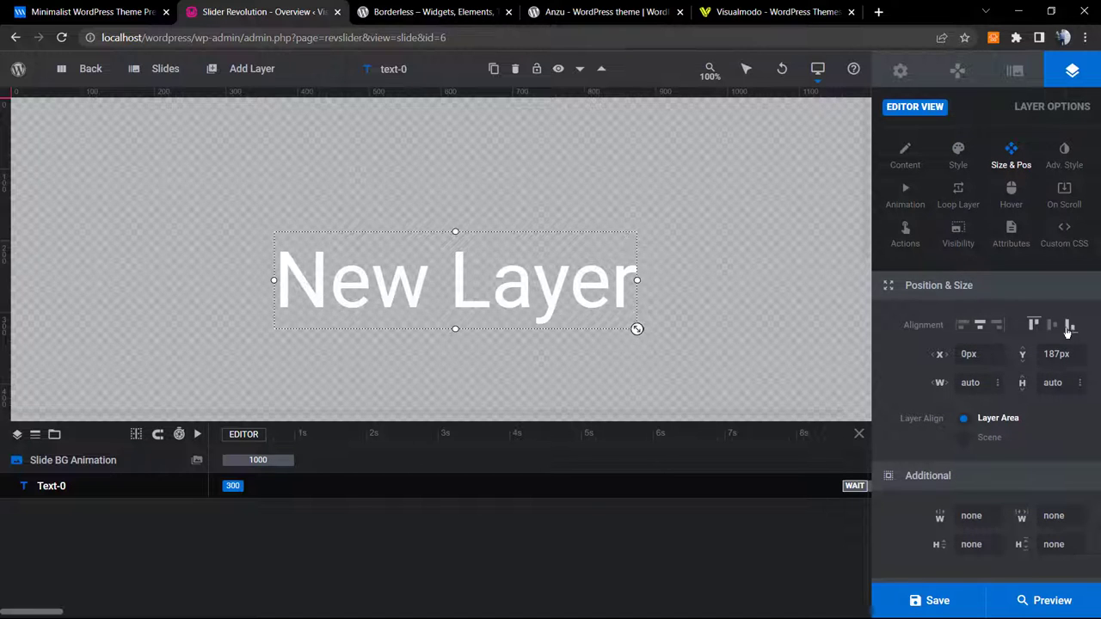
{"action": "left_click", "coordinate": [1050, 328]}
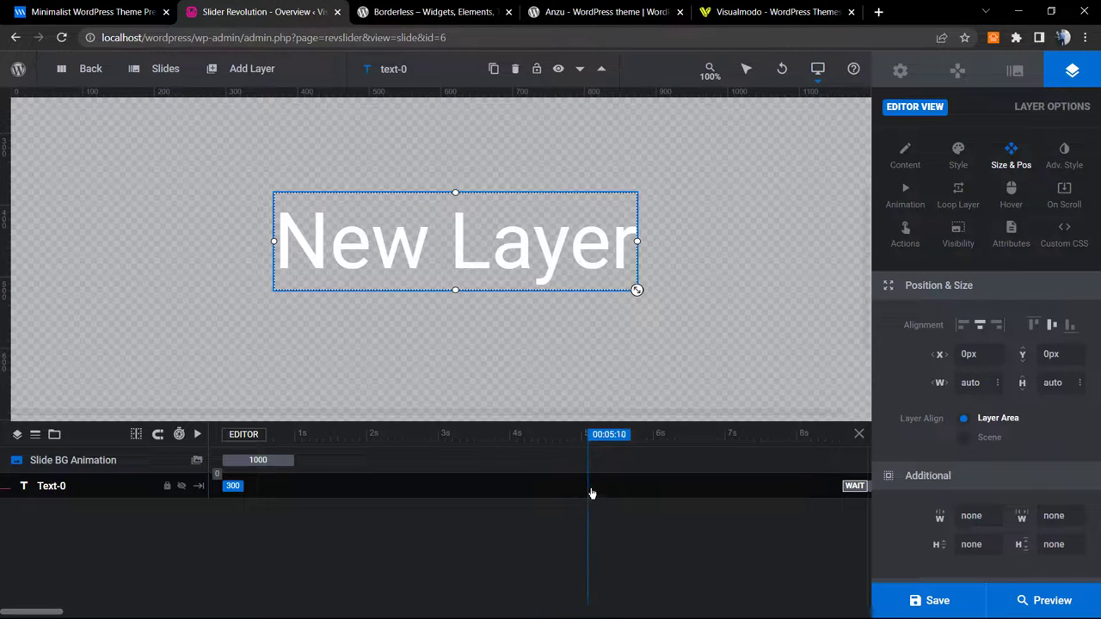
Select Text-0 on the timeline, test shifting its start, and restore the original start time
{"action": "left_click", "coordinate": [105, 501]}
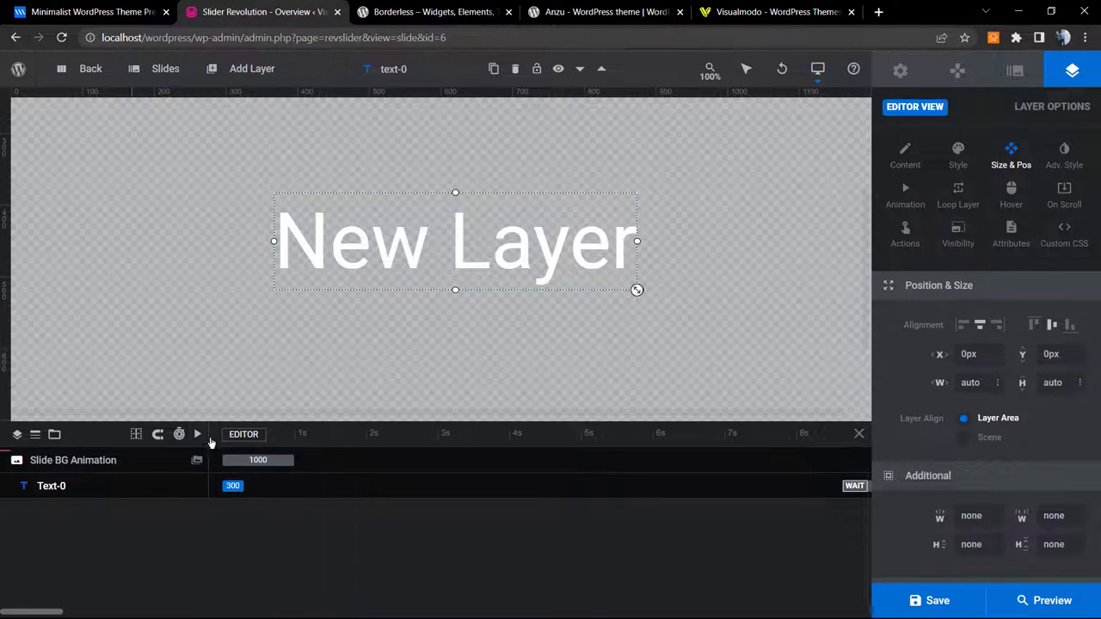
{"action": "left_click", "coordinate": [339, 544]}
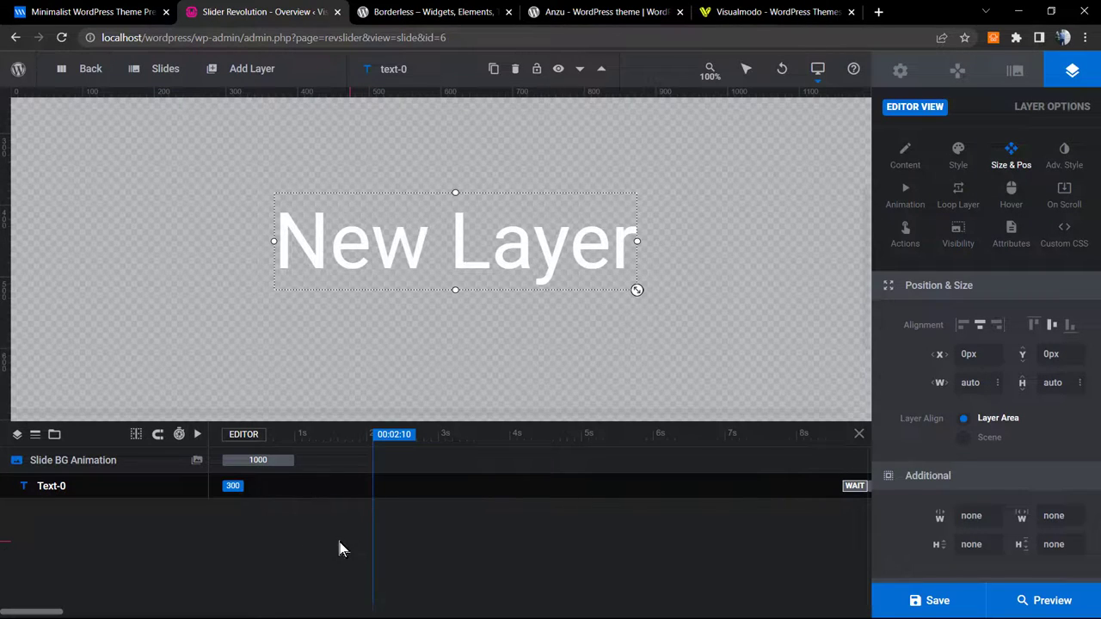
{"action": "left_click", "coordinate": [337, 538]}
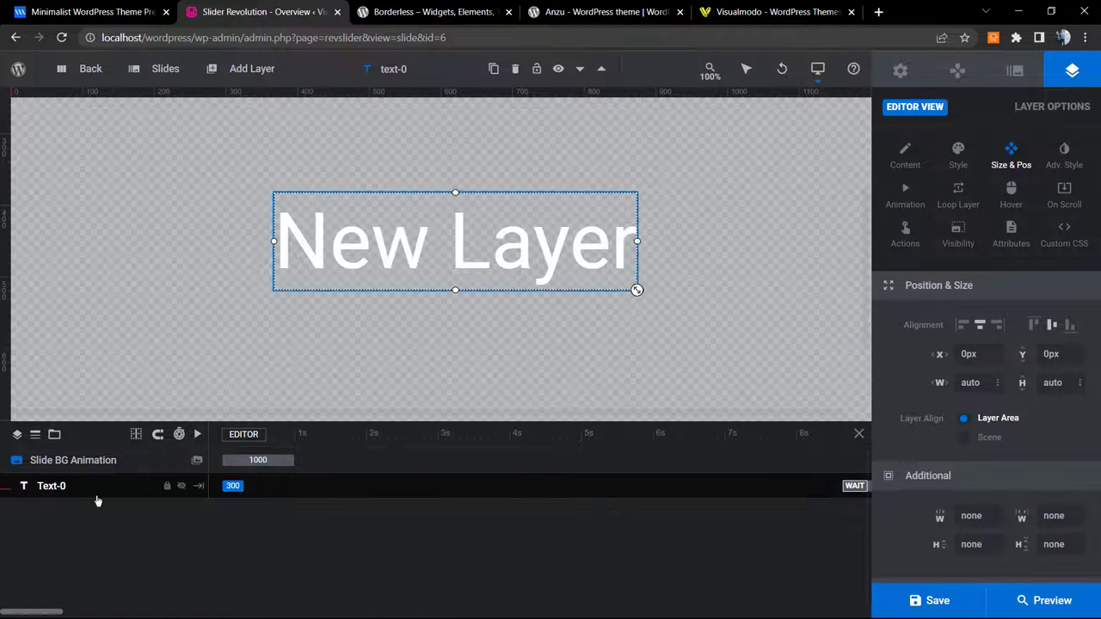
{"action": "left_click", "coordinate": [390, 508]}
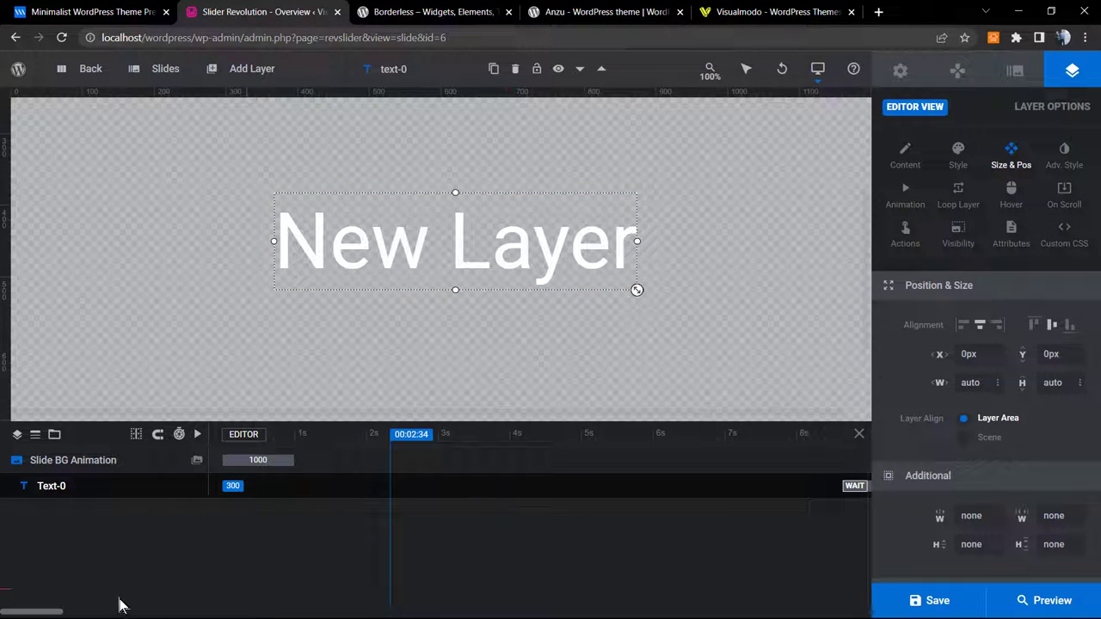
{"action": "left_click_drag", "start_coordinate": [54, 615], "coordinate": [17, 599]}
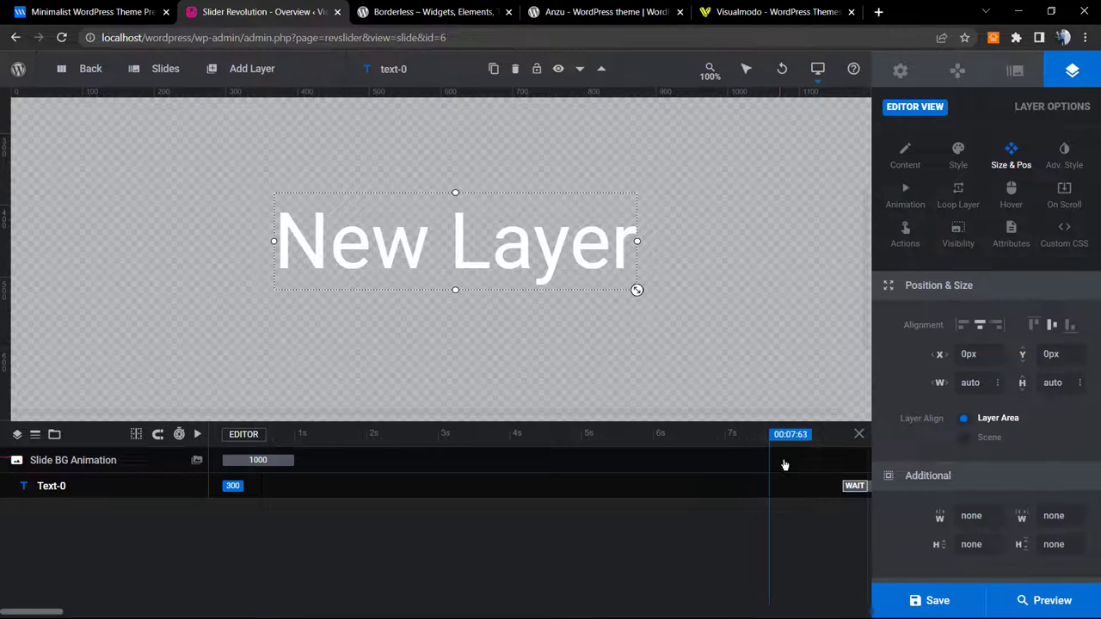
{"action": "left_click", "coordinate": [851, 490]}
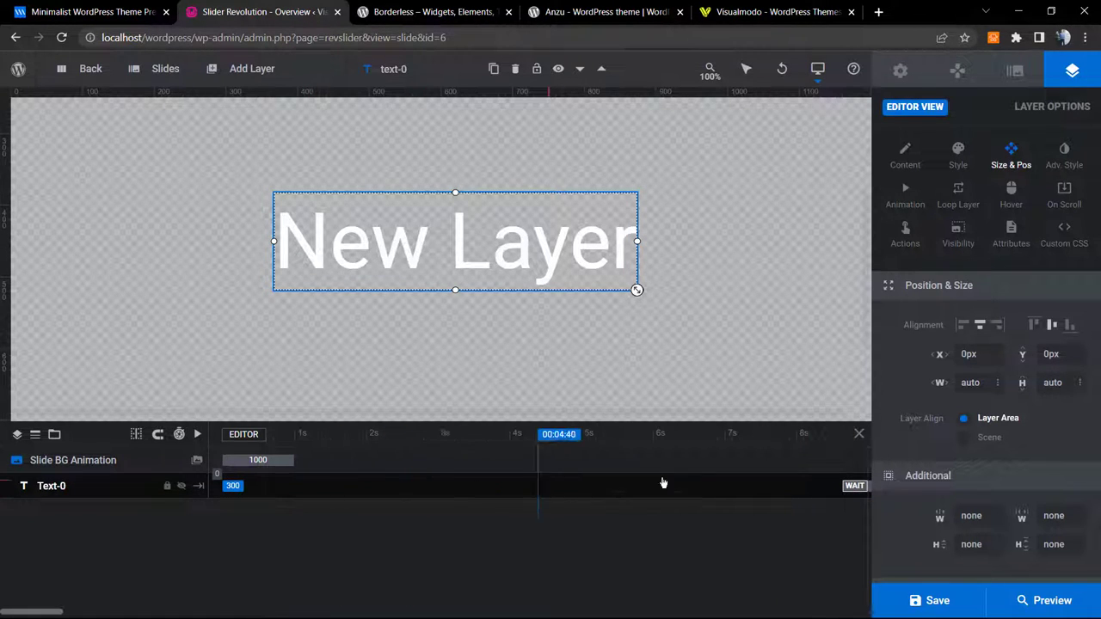
{"action": "left_click", "coordinate": [860, 488]}
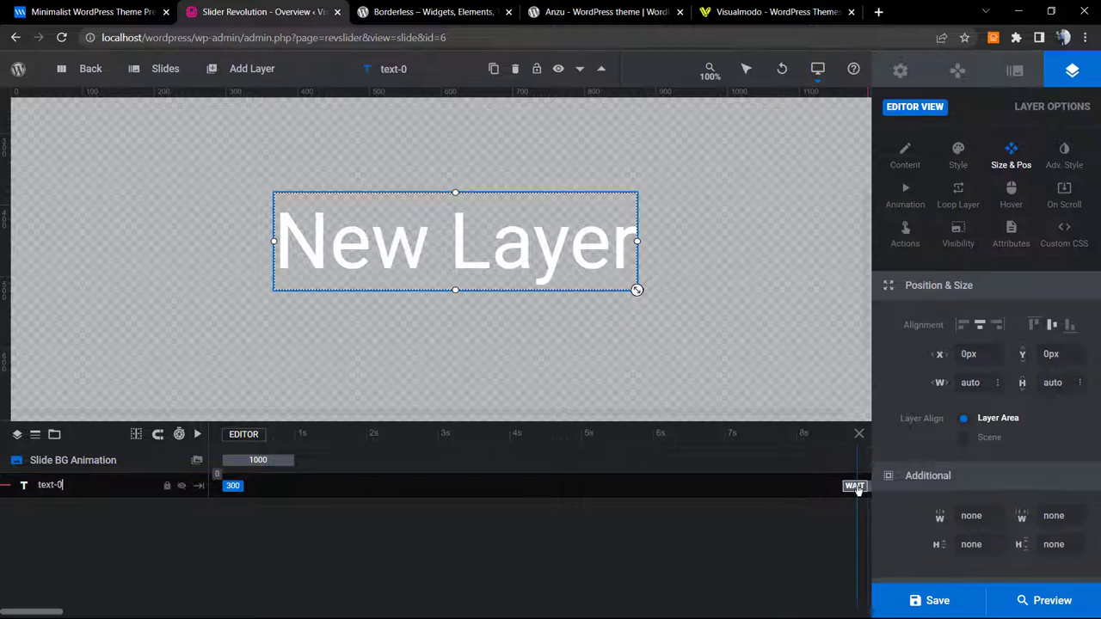
{"action": "left_click_drag", "start_coordinate": [258, 487], "coordinate": [177, 485]}
{"action": "left_click", "coordinate": [198, 574]}
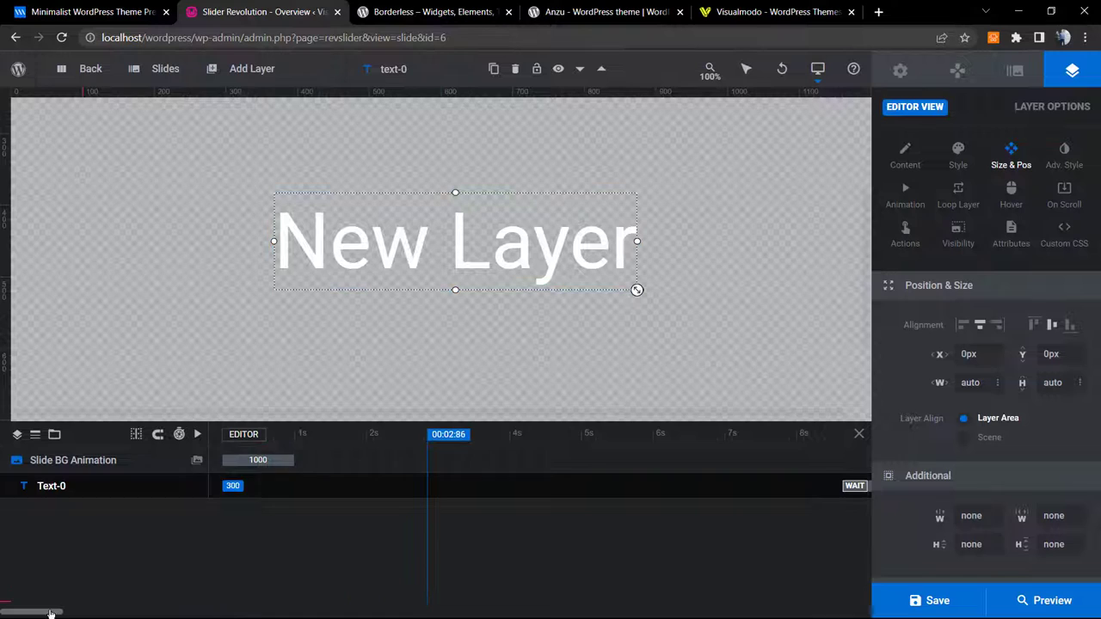
{"action": "left_click_drag", "start_coordinate": [50, 612], "coordinate": [92, 612]}
Drag Text-0's exit to 3000 ms and preview the slide at about 2.9 seconds
{"action": "left_click", "coordinate": [313, 487]}
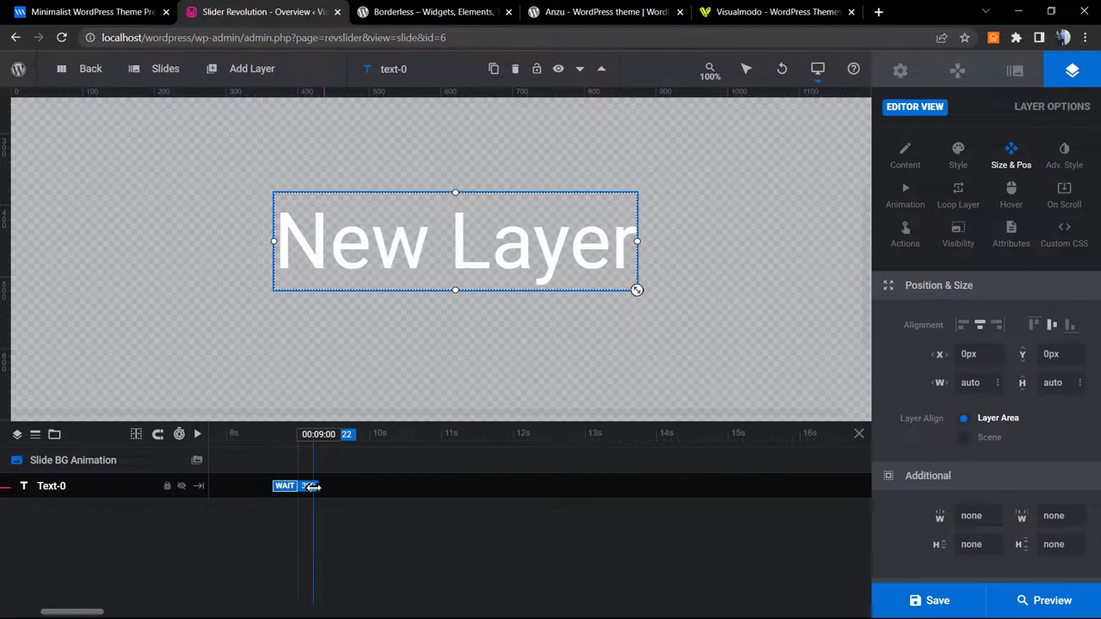
{"action": "left_click_drag", "start_coordinate": [312, 487], "coordinate": [147, 498]}
{"action": "left_click_drag", "start_coordinate": [239, 499], "coordinate": [266, 499]}
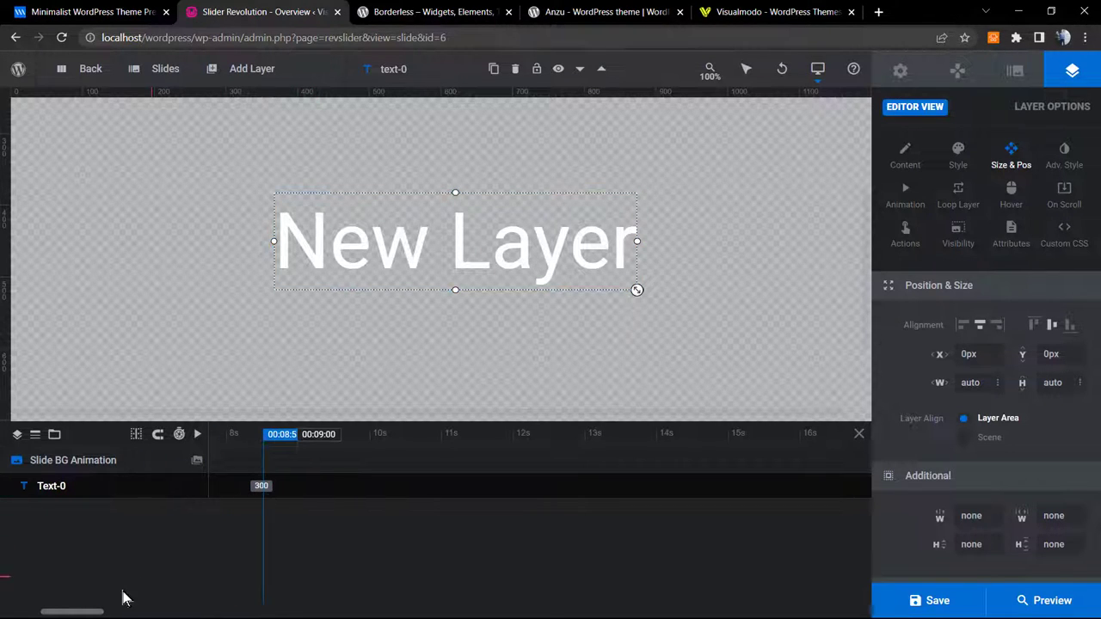
{"action": "left_click_drag", "start_coordinate": [92, 612], "coordinate": [25, 607]}
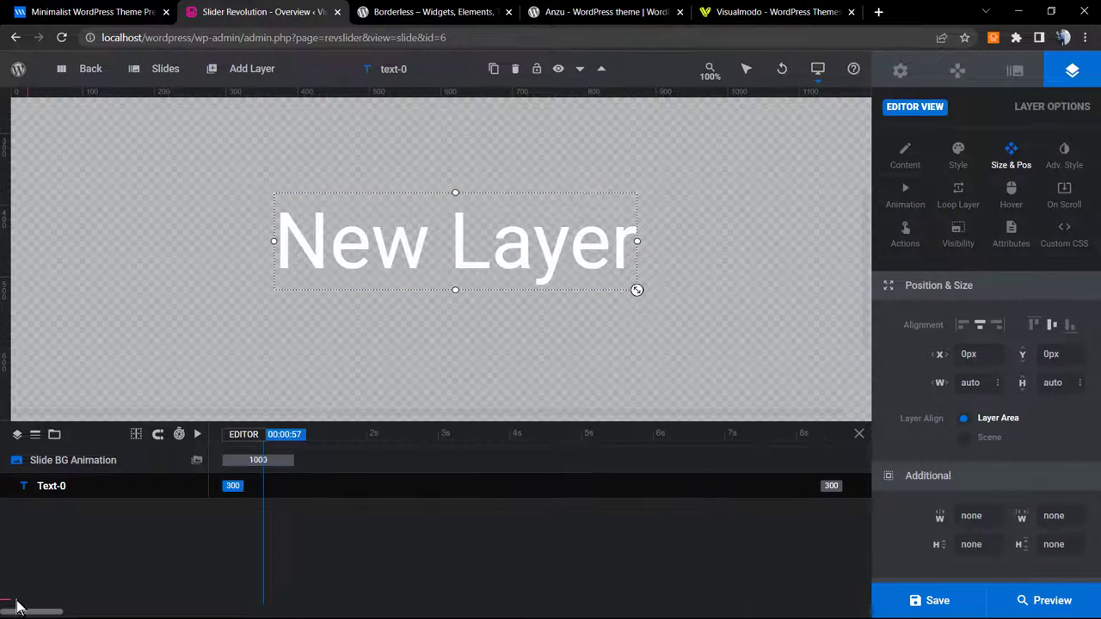
{"action": "mouse_move", "coordinate": [828, 487]}
{"action": "left_mouse_down"}
{"action": "mouse_move", "coordinate": [336, 487]}
{"action": "mouse_move", "coordinate": [465, 485]}
{"action": "mouse_move", "coordinate": [445, 483]}
{"action": "left_mouse_up"}
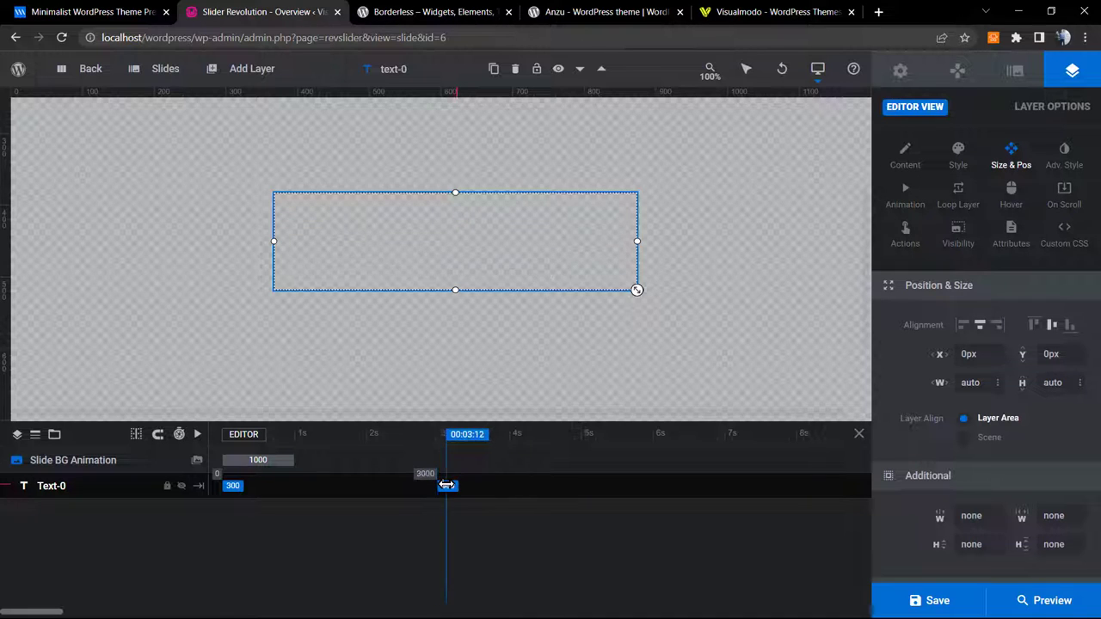
{"action": "left_click", "coordinate": [431, 434]}
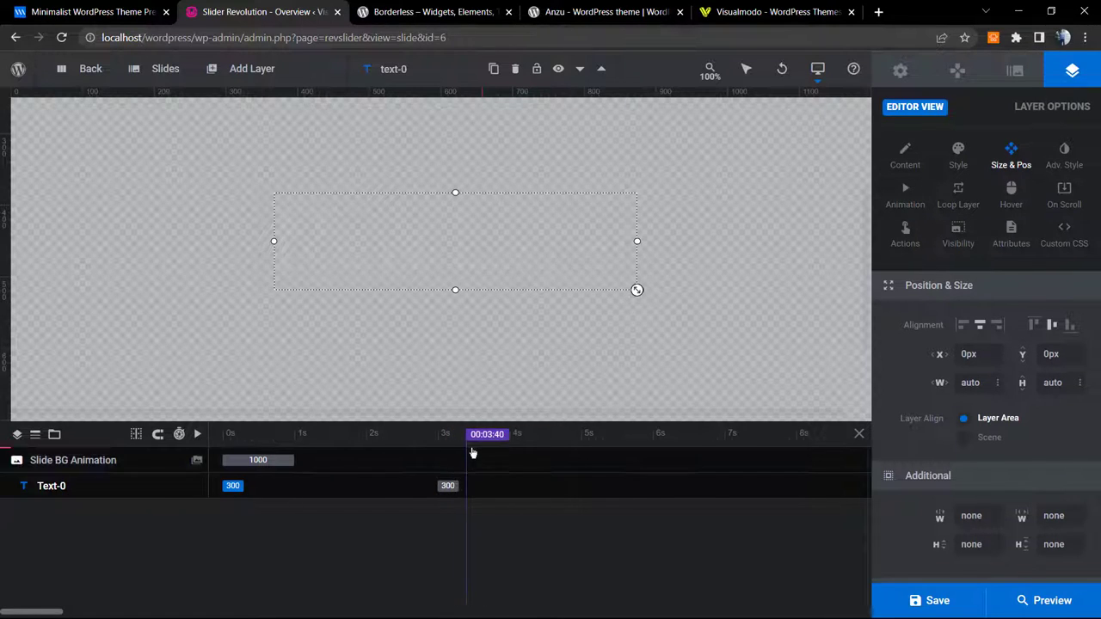
Duplicate the New Layer text and time Copy Text-0 from about 3.3 s to 8 s
{"action": "left_click", "coordinate": [365, 460]}
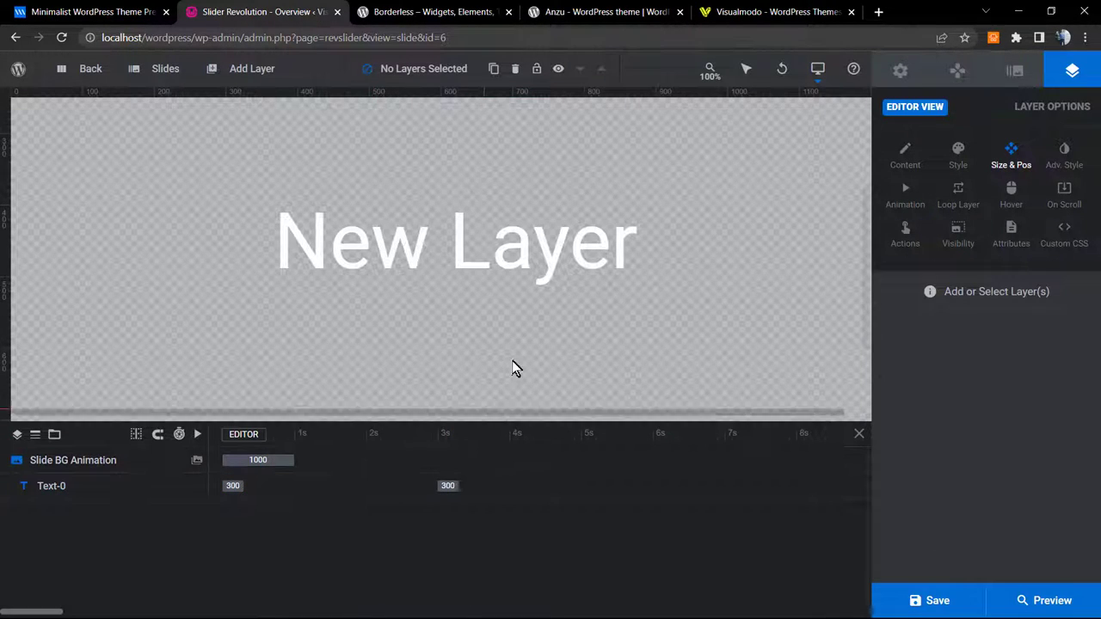
{"action": "left_click", "coordinate": [455, 250]}
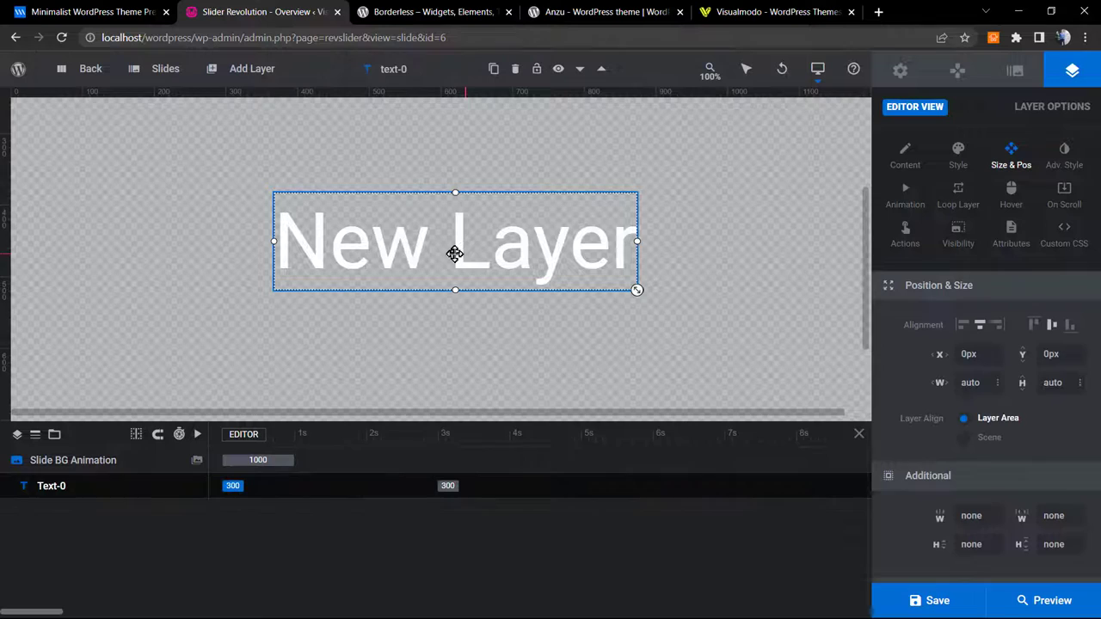
{"action": "right_click", "coordinate": [454, 254]}
{"action": "left_click", "coordinate": [411, 243]}
{"action": "right_click", "coordinate": [385, 269]}
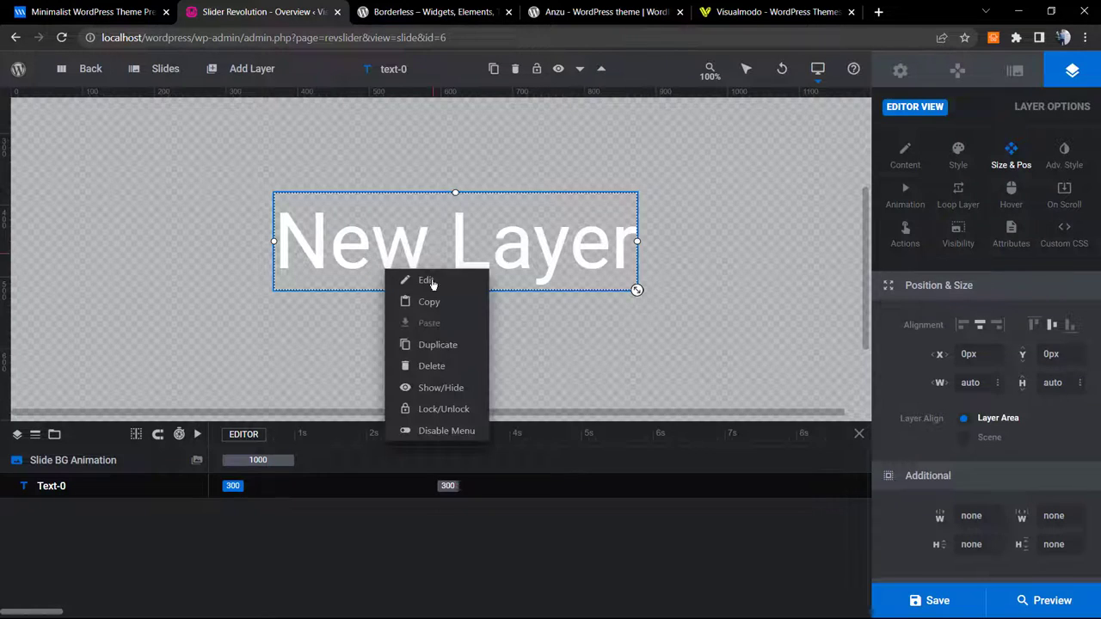
{"action": "left_click", "coordinate": [459, 345]}
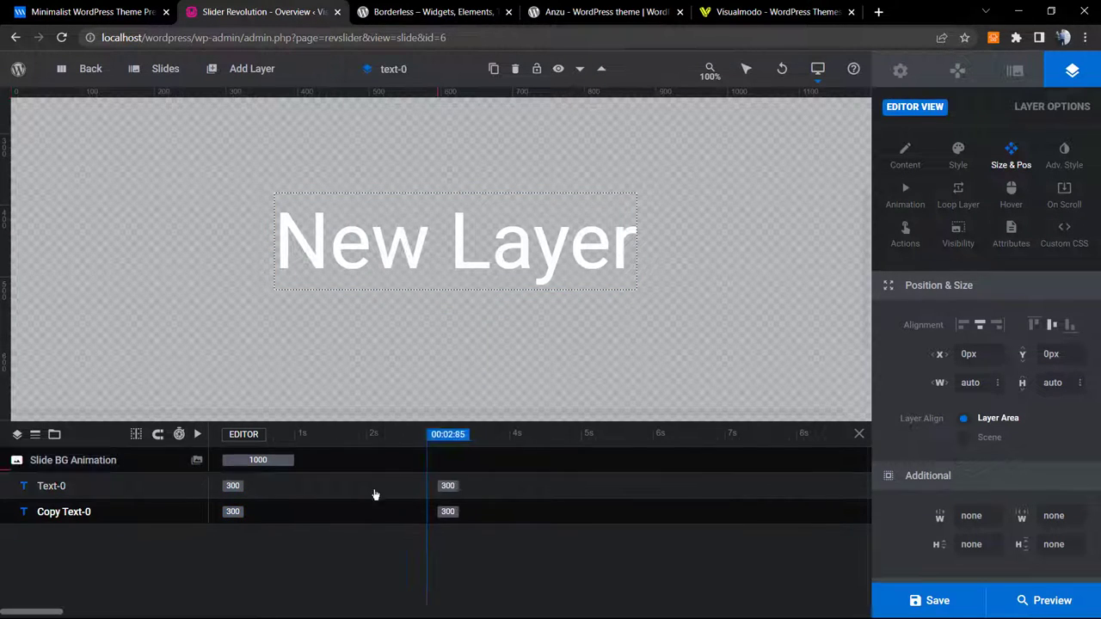
{"action": "left_click_drag", "start_coordinate": [456, 514], "coordinate": [812, 508]}
{"action": "left_click_drag", "start_coordinate": [225, 512], "coordinate": [470, 513]}
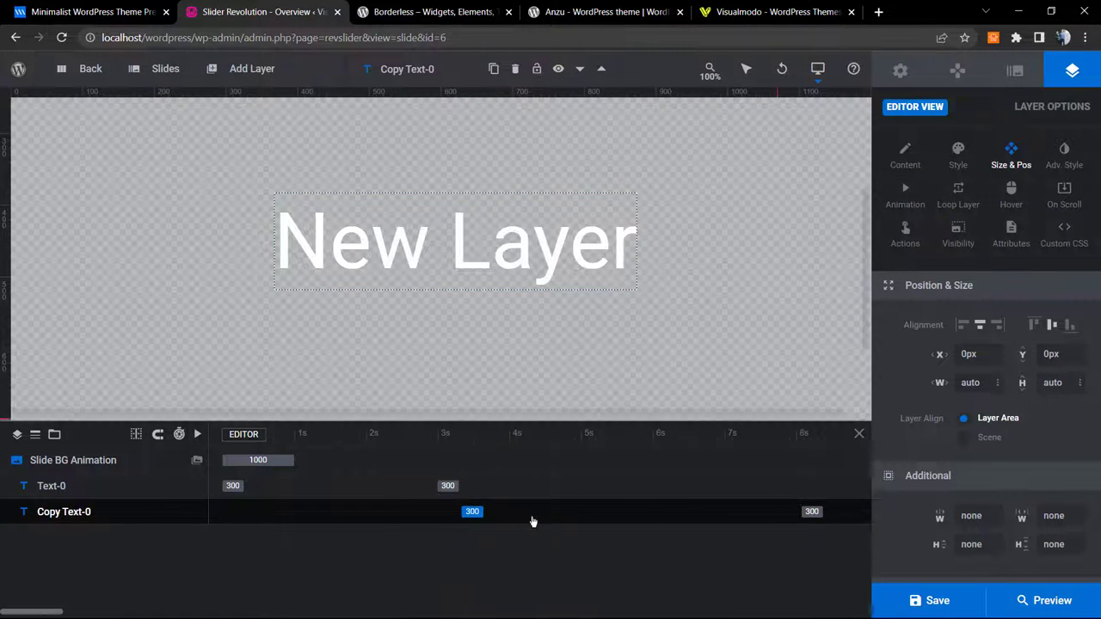
Change Copy Text-0's text to 'New Text' and launch the slider preview
{"action": "left_click", "coordinate": [602, 521]}
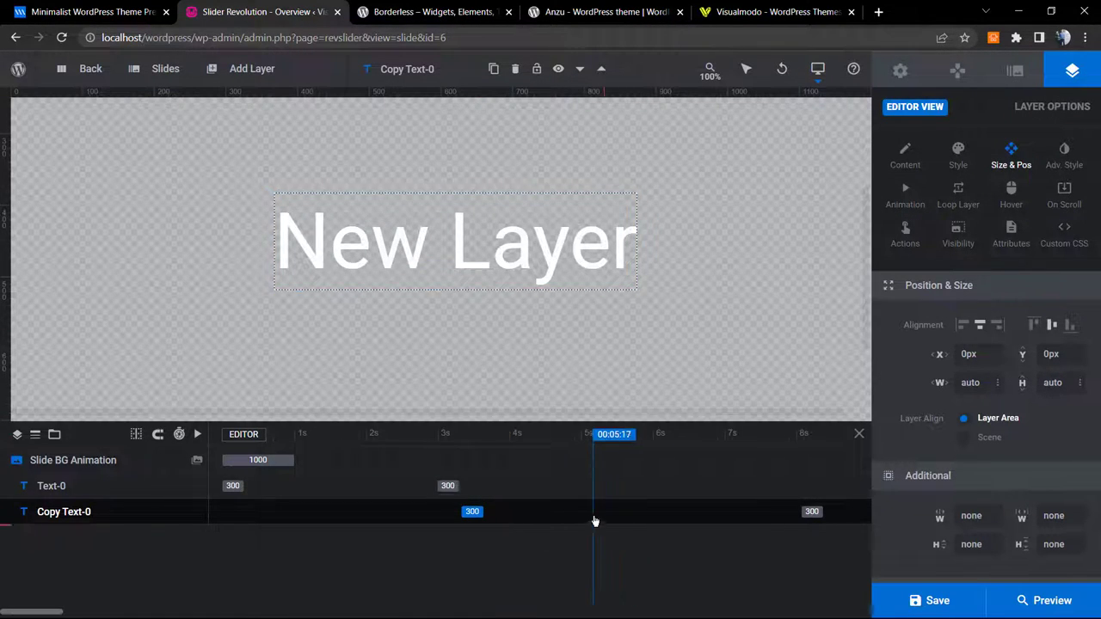
{"action": "left_click", "coordinate": [901, 154]}
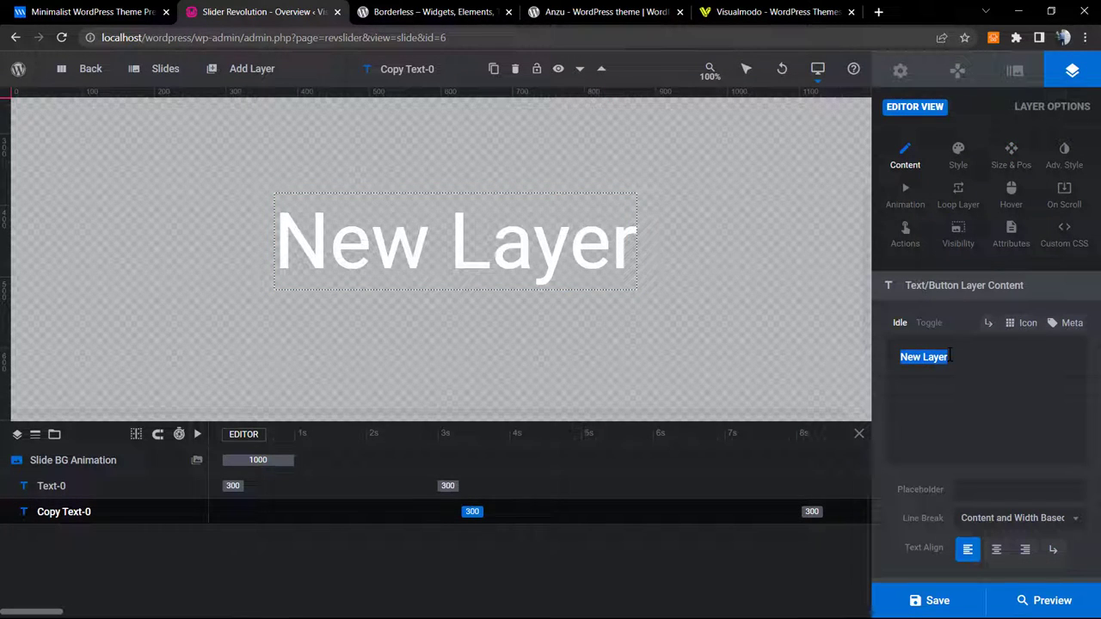
{"action": "type", "text": "New Tex"}
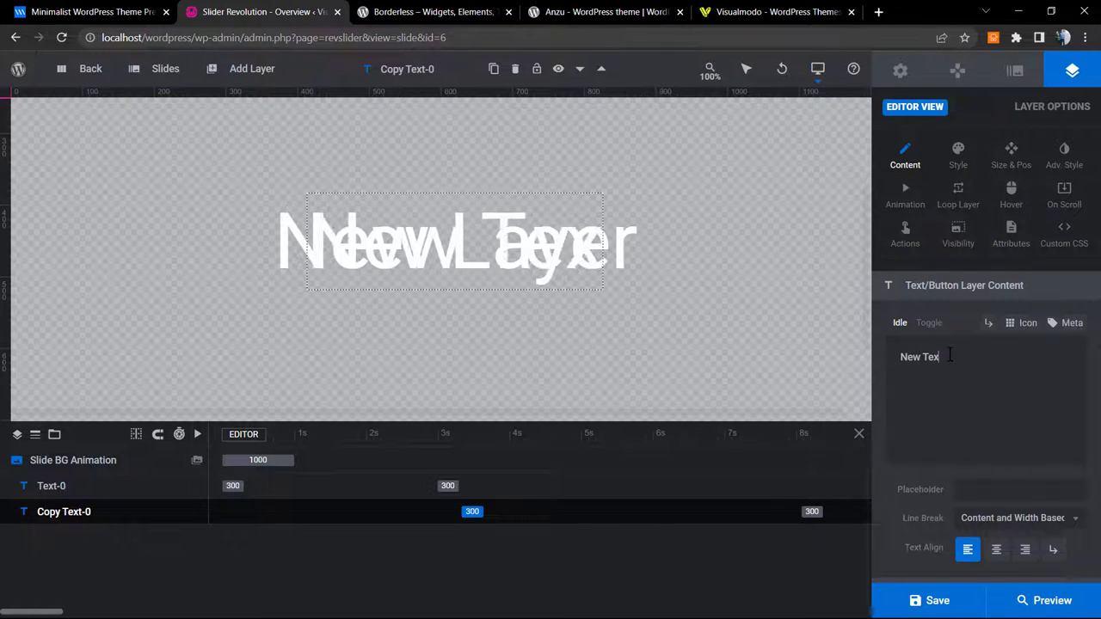
{"action": "type", "text": "t"}
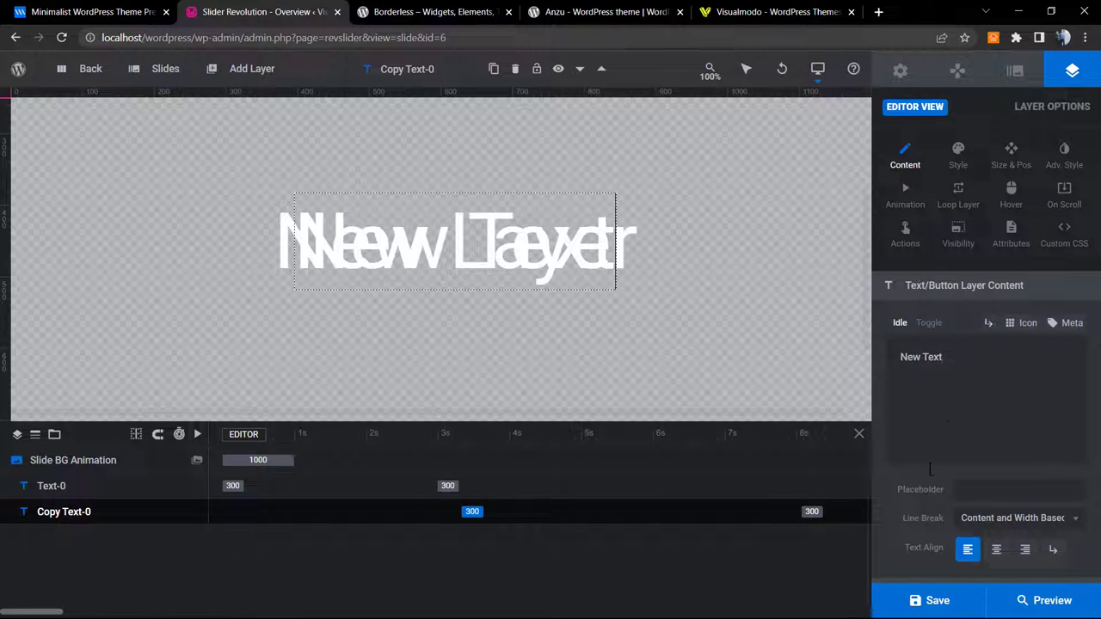
{"action": "left_click", "coordinate": [995, 601]}
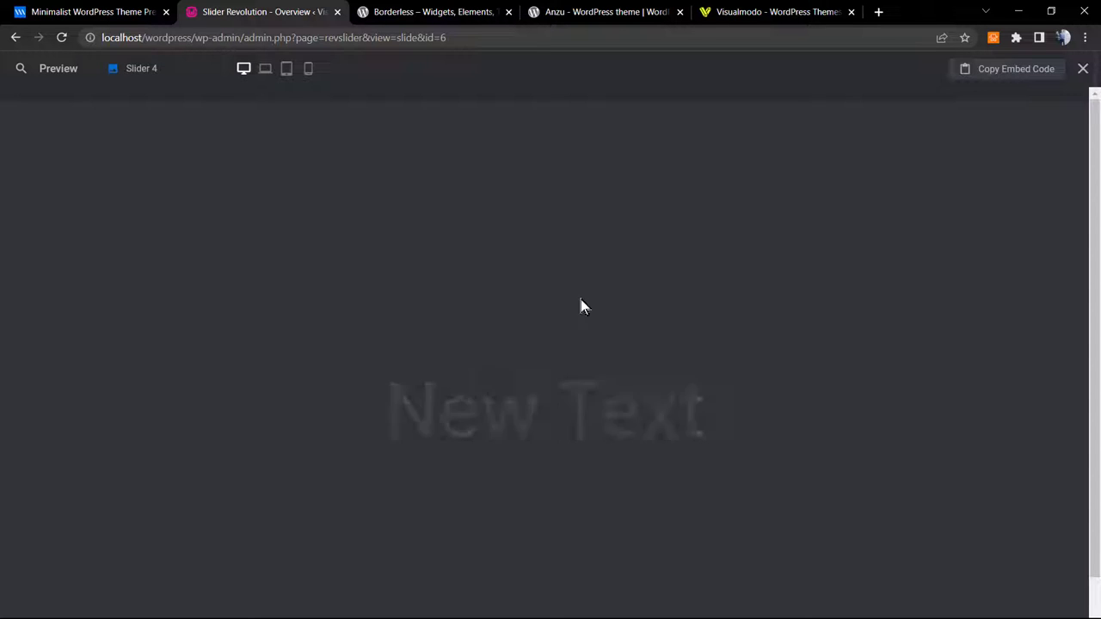
Close the Slider 4 preview after watching 'New Layer' then 'New Text' play
{"action": "left_click", "coordinate": [1081, 72]}
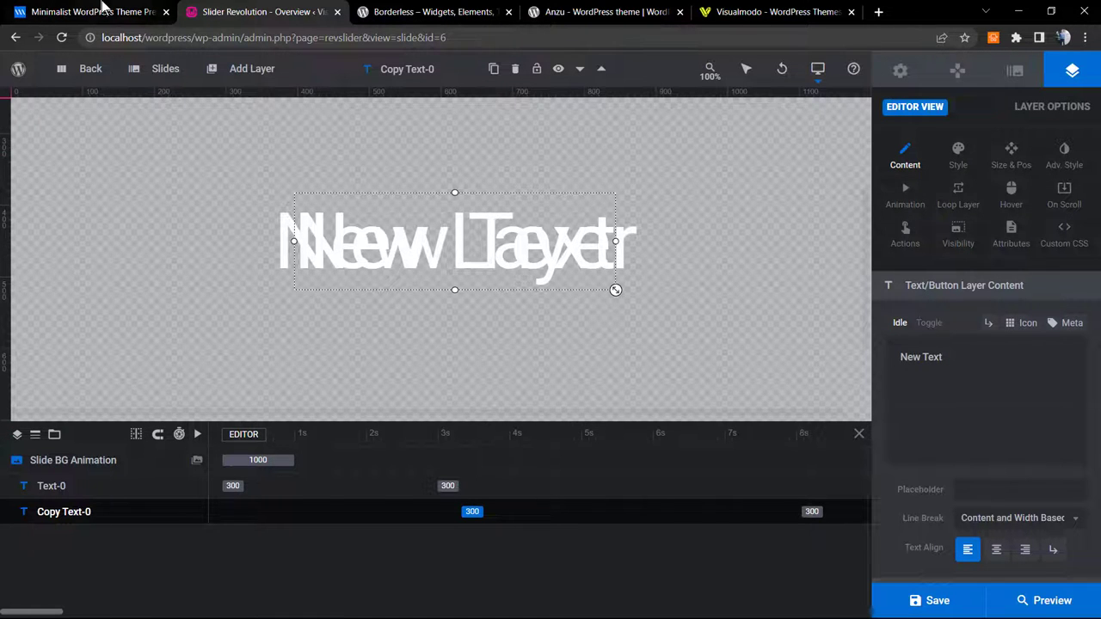
Return to the slide editor and delete the Copy Text-0 layer
{"action": "key", "text": "ctrl+shift+Tab"}
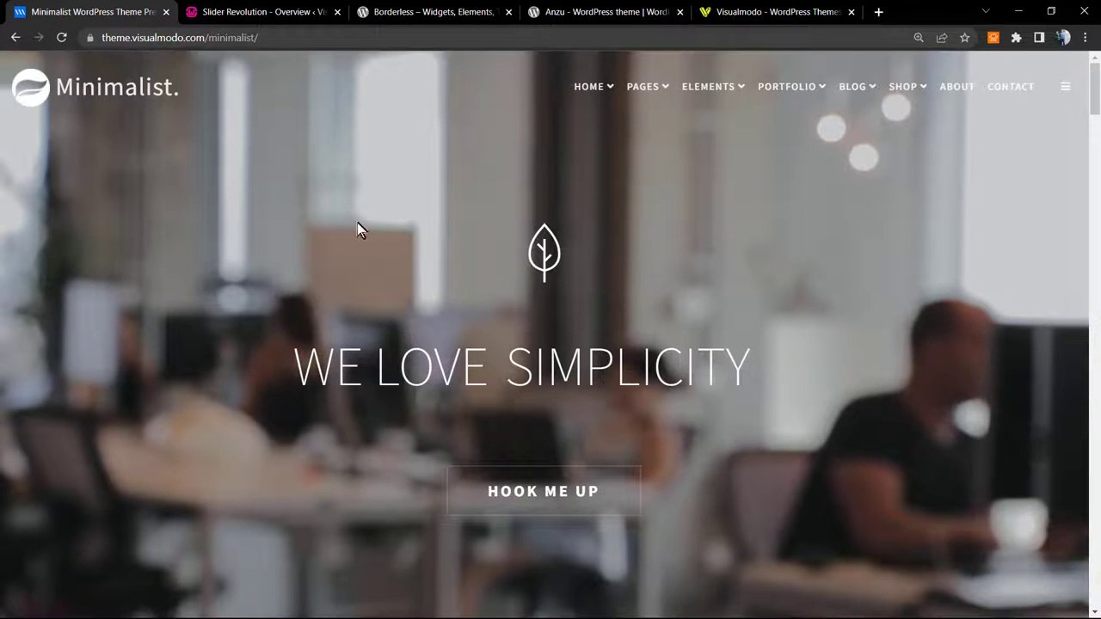
{"action": "left_click", "coordinate": [318, 12]}
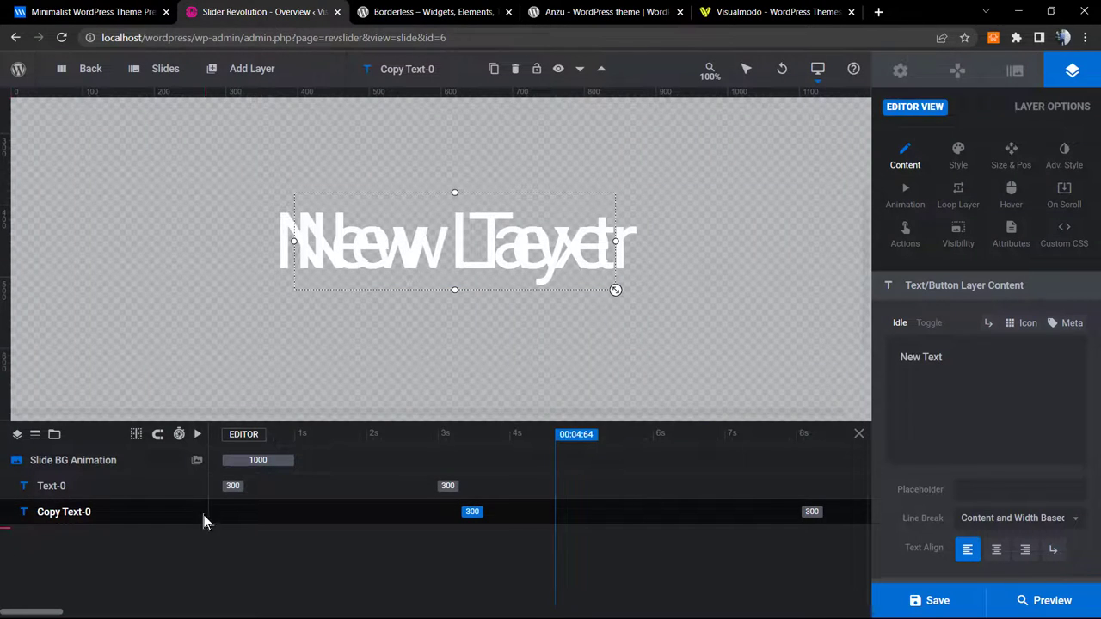
{"action": "right_click", "coordinate": [111, 521]}
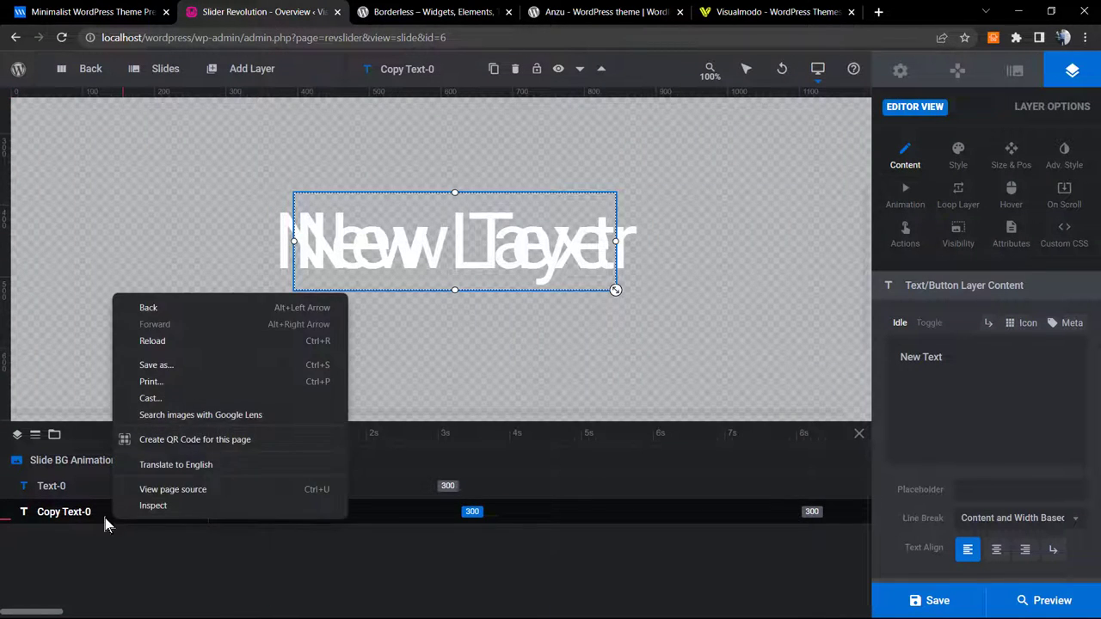
{"action": "left_click", "coordinate": [155, 522]}
{"action": "key", "text": "Delete"}
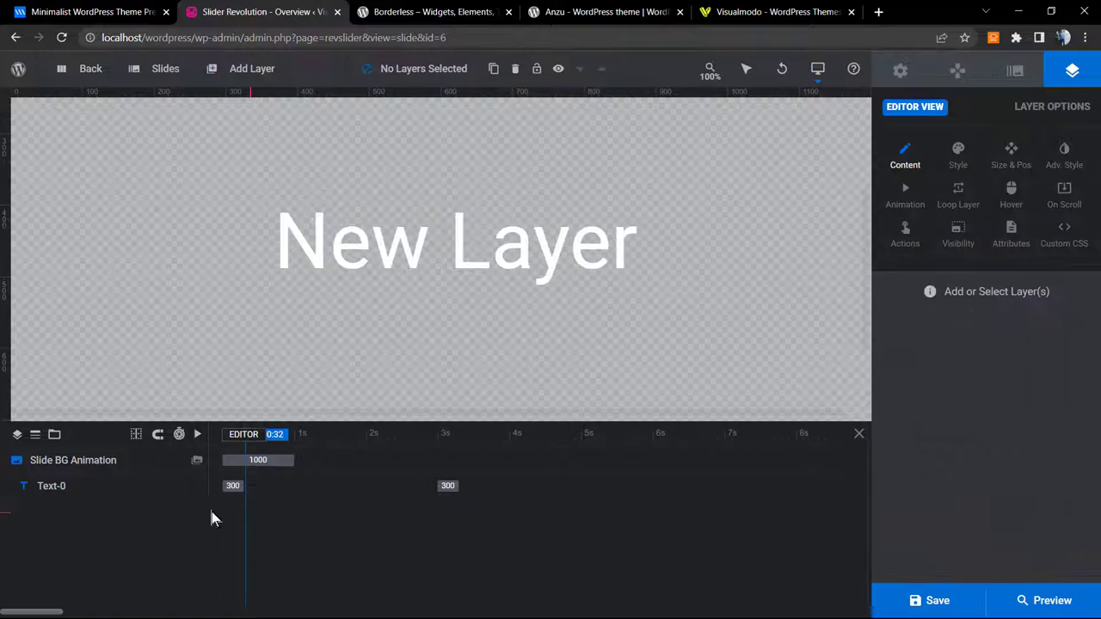
Duplicate the New Layer text again and start the copy at 2070, after Text-0 ends around 1730
{"action": "right_click", "coordinate": [482, 255]}
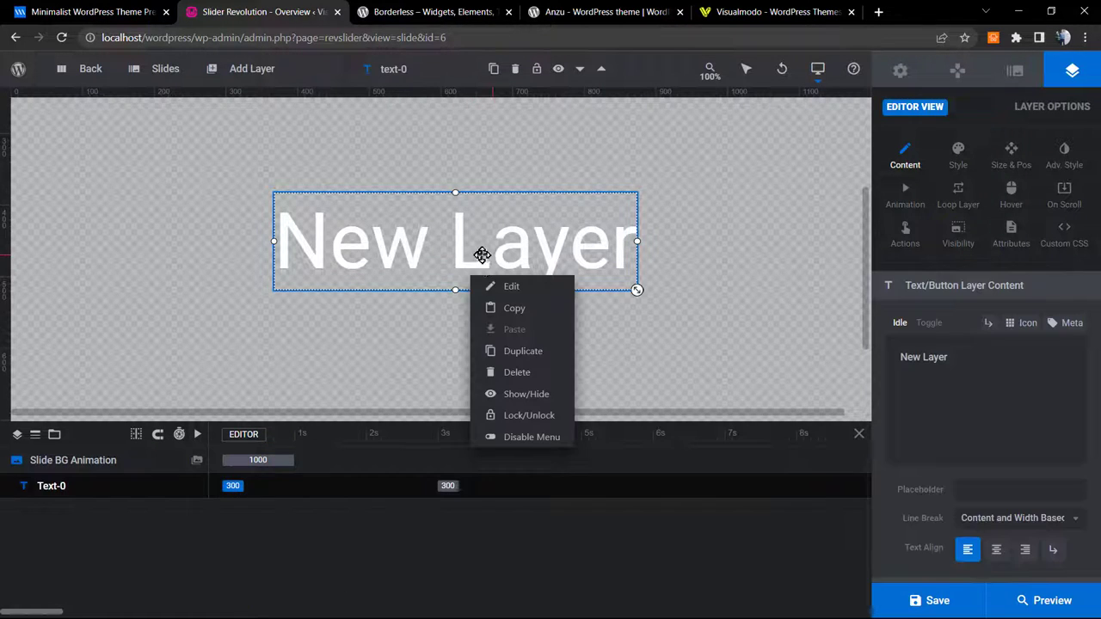
{"action": "right_click", "coordinate": [518, 265]}
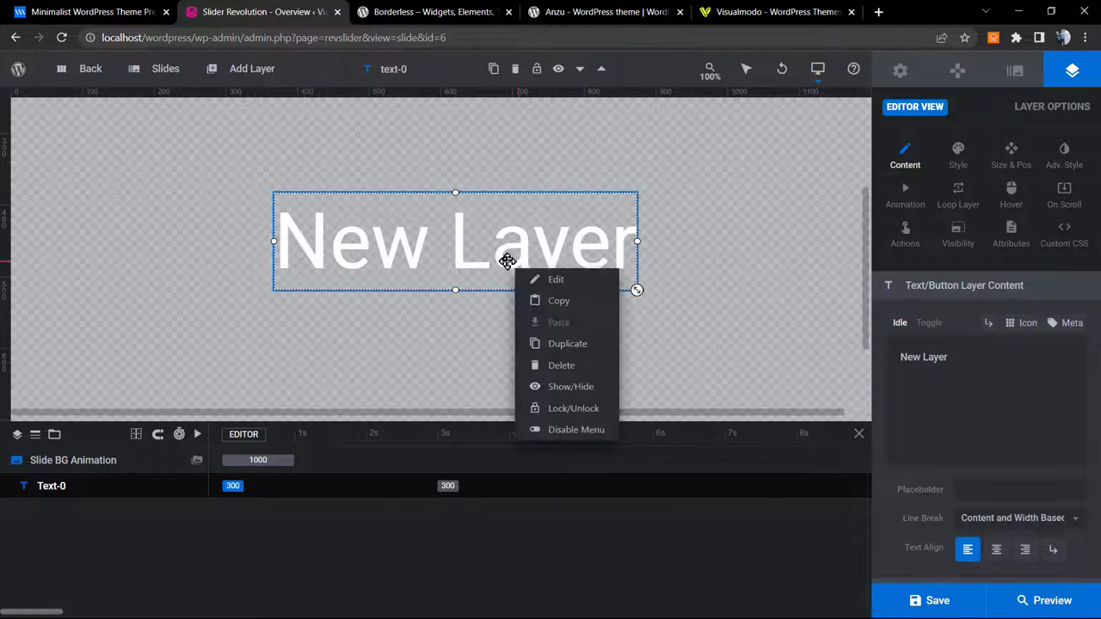
{"action": "left_click", "coordinate": [564, 343]}
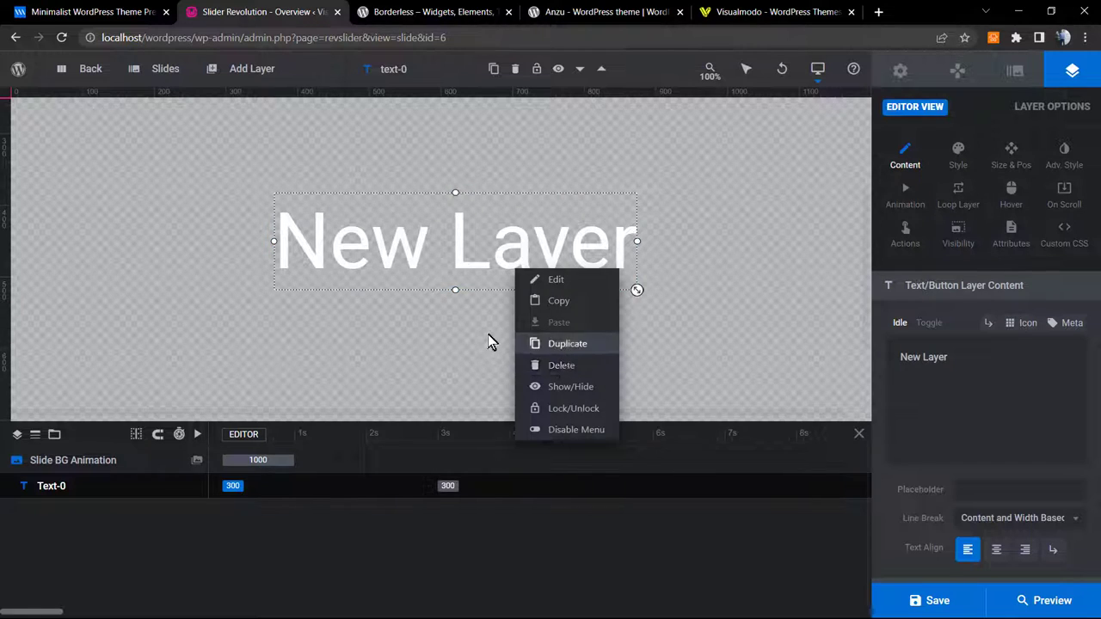
{"action": "left_click_drag", "start_coordinate": [446, 512], "coordinate": [747, 512]}
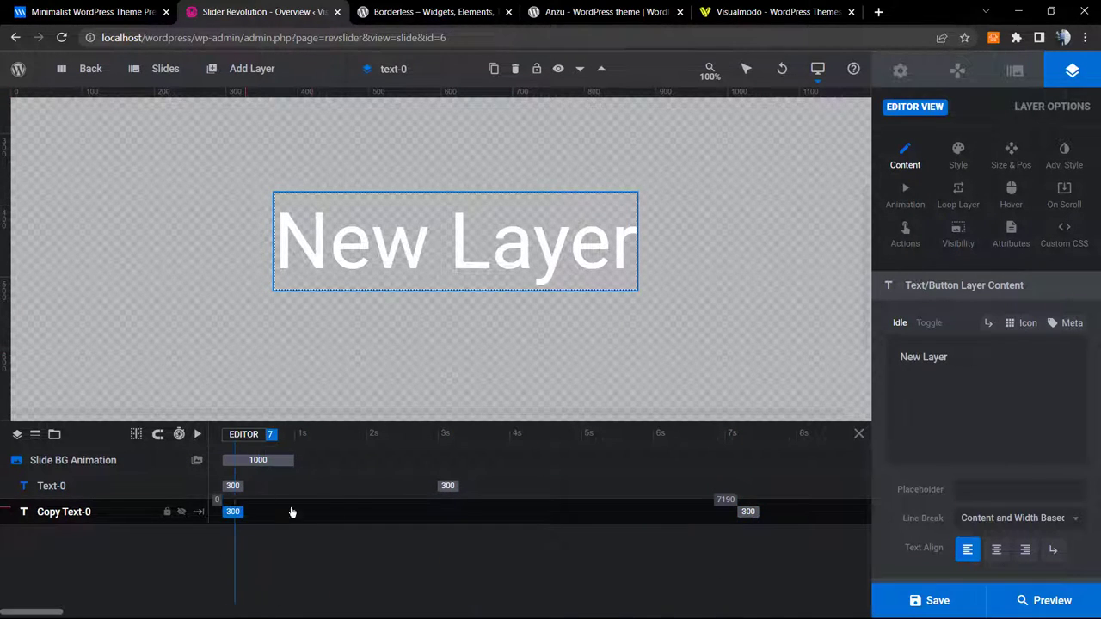
{"action": "left_click_drag", "start_coordinate": [291, 513], "coordinate": [359, 486]}
{"action": "left_click_drag", "start_coordinate": [486, 512], "coordinate": [381, 512]}
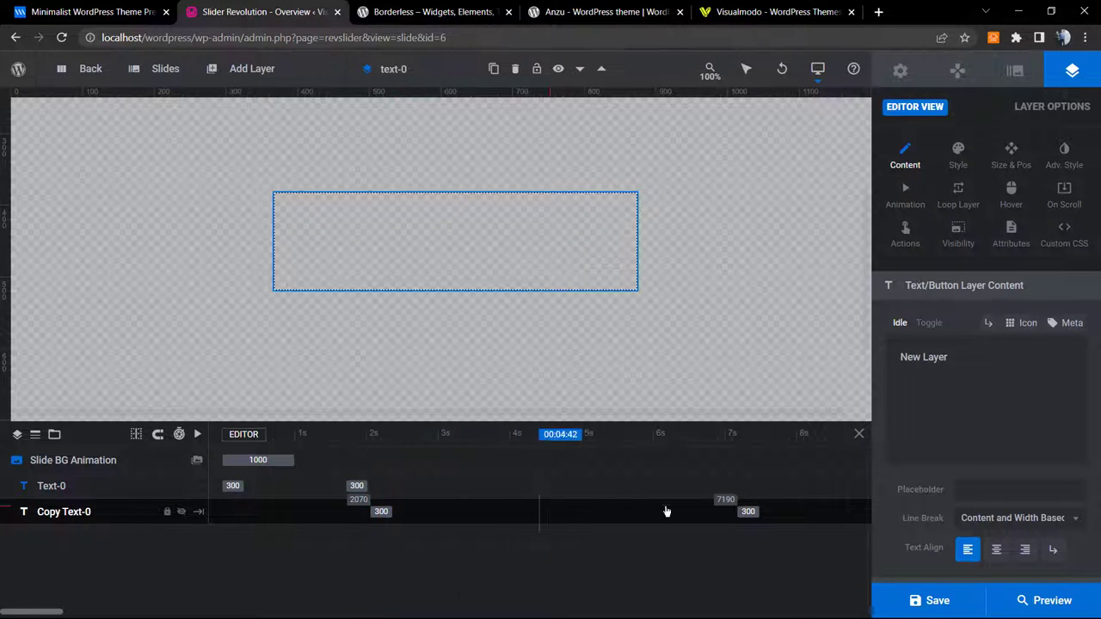
{"action": "left_click_drag", "start_coordinate": [747, 512], "coordinate": [486, 523]}
{"action": "left_click", "coordinate": [240, 499]}
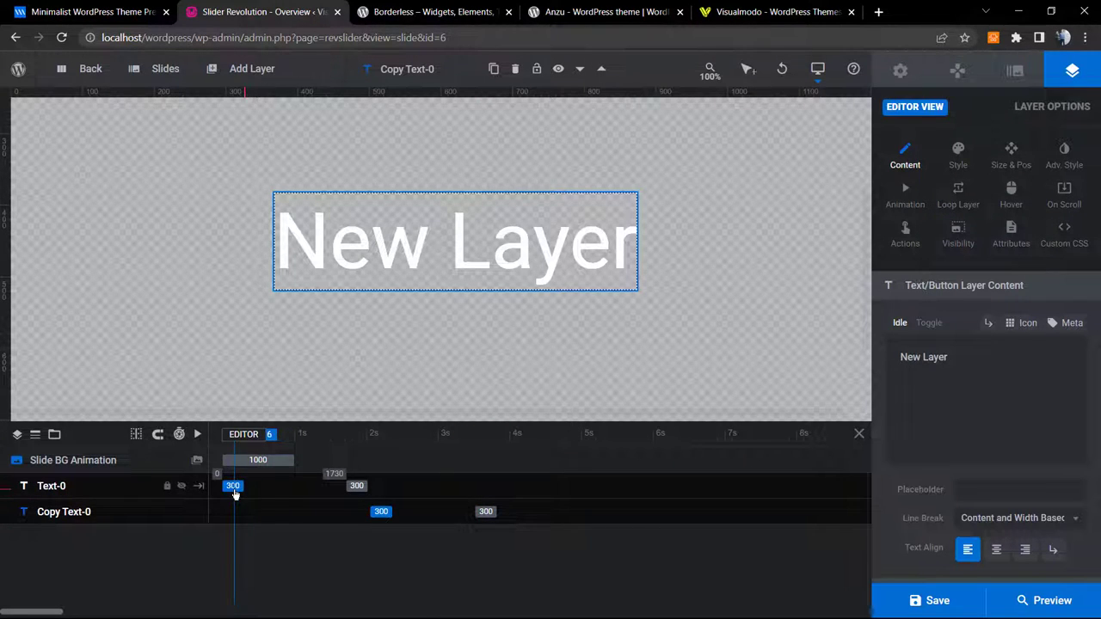
{"action": "left_click", "coordinate": [358, 487]}
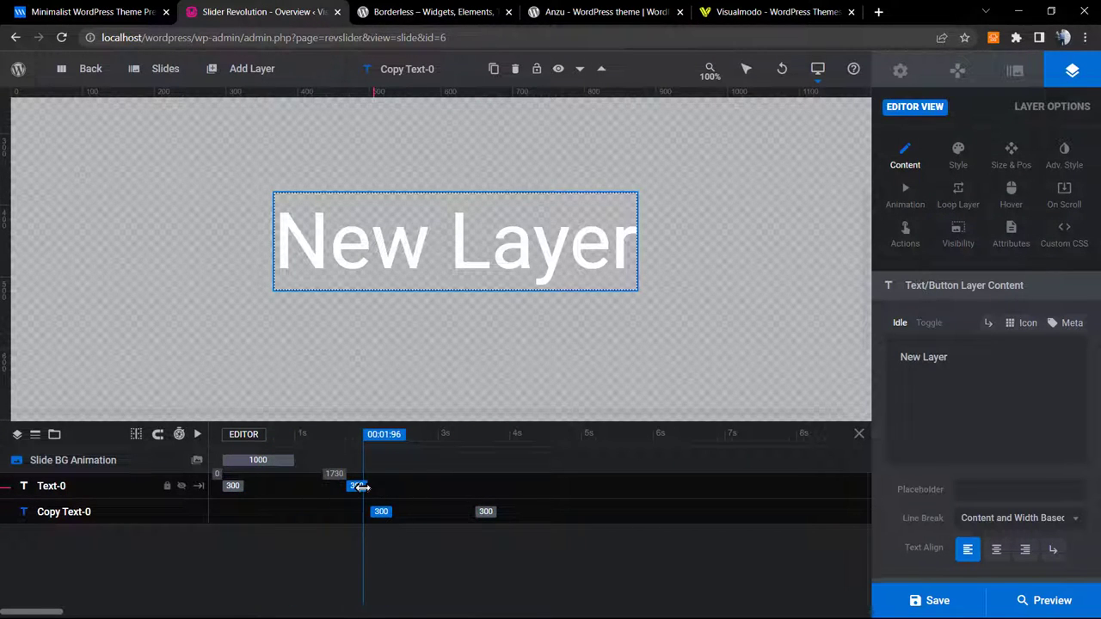
{"action": "left_click", "coordinate": [381, 511]}
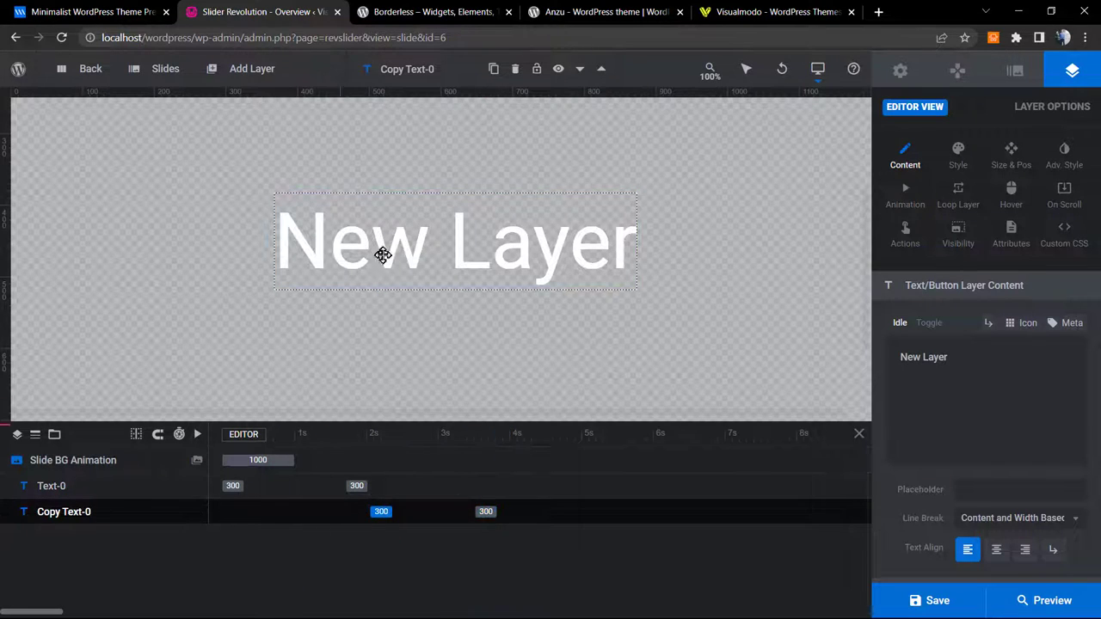
Duplicate Copy Text-0, start the second copy at 4490, and end the first copy at 4130
{"action": "left_click", "coordinate": [423, 253]}
{"action": "right_click", "coordinate": [432, 258]}
{"action": "left_click", "coordinate": [487, 338]}
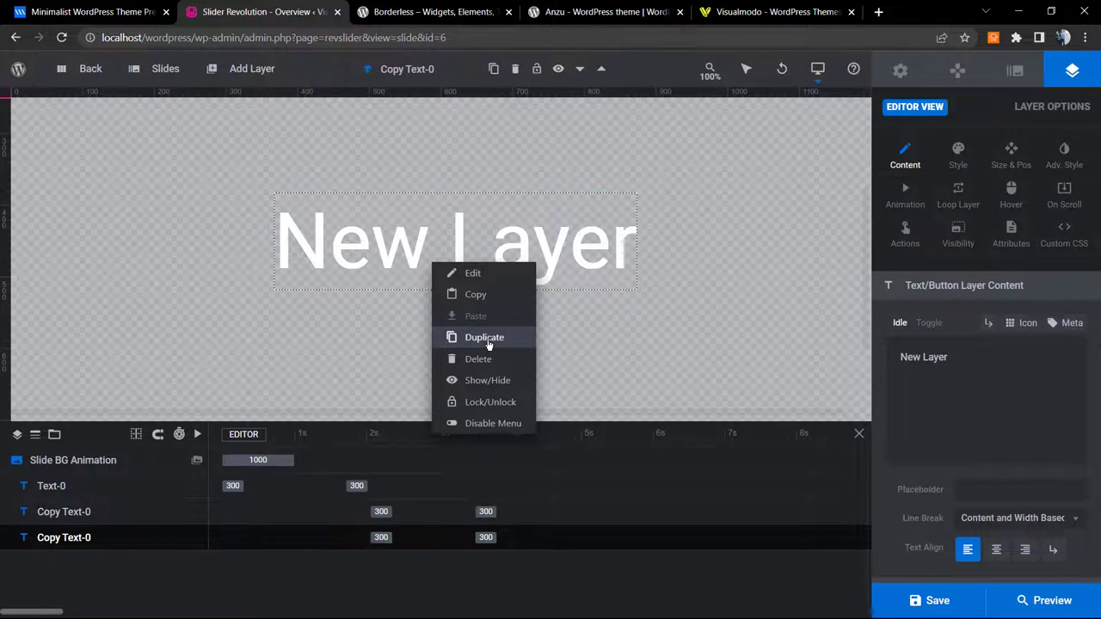
{"action": "left_click_drag", "start_coordinate": [486, 536], "coordinate": [751, 535]}
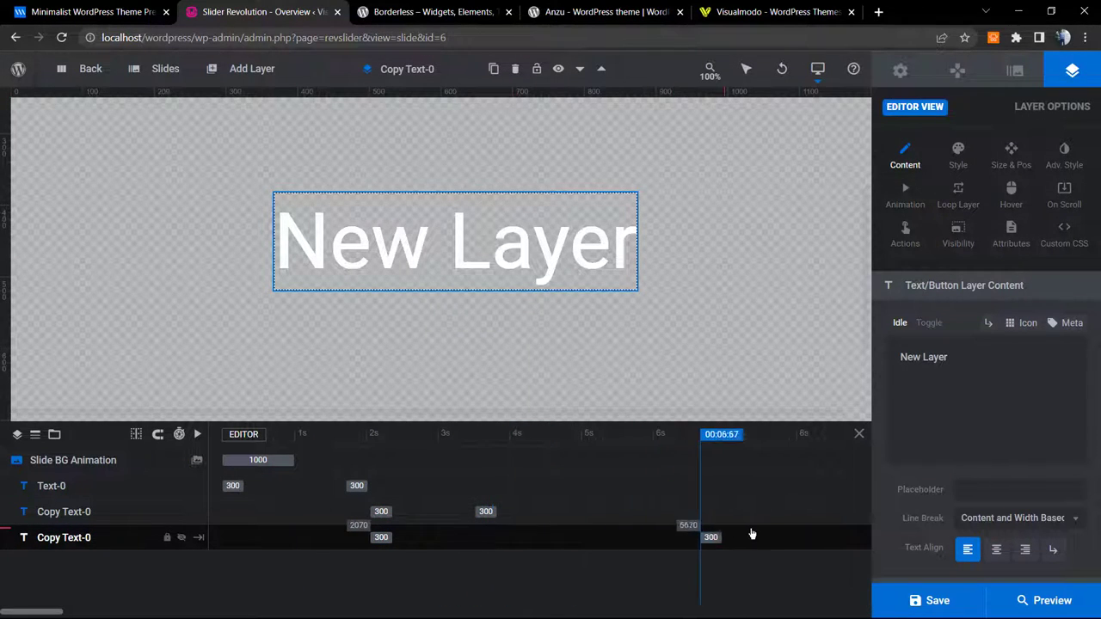
{"action": "left_click_drag", "start_coordinate": [381, 536], "coordinate": [564, 536]}
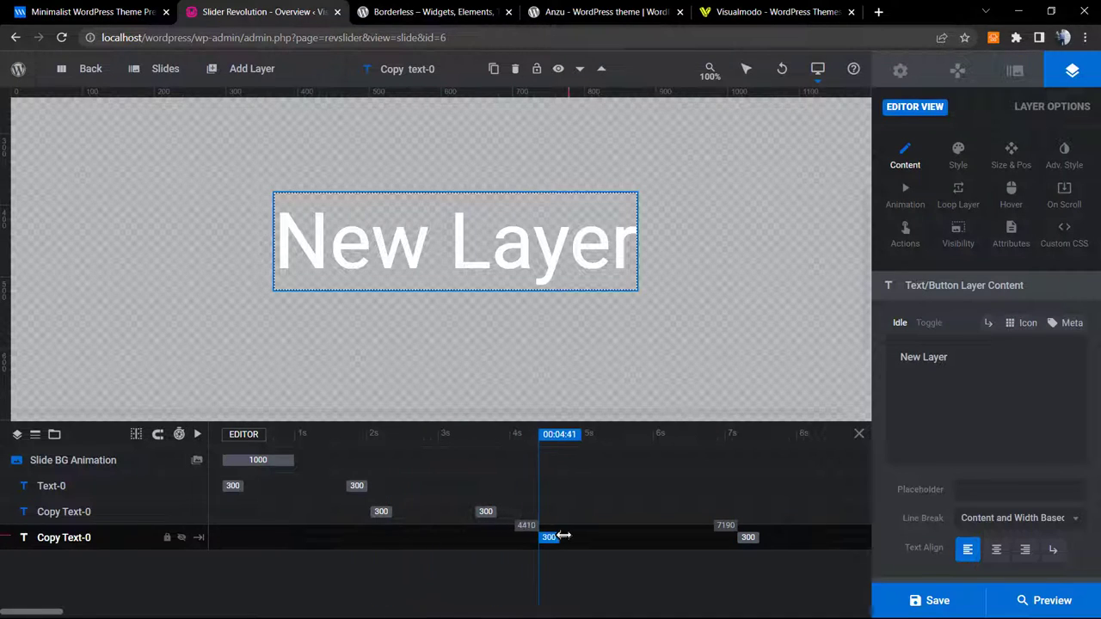
{"action": "left_click_drag", "start_coordinate": [487, 512], "coordinate": [529, 513]}
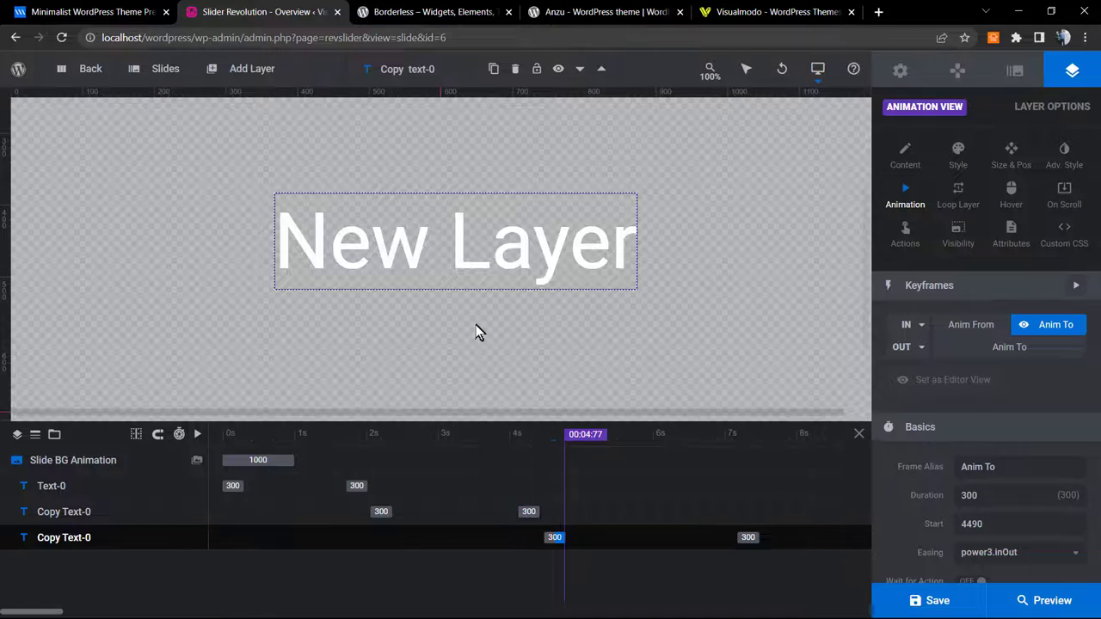
Change the first Copy Text-0 layer's text to read 'New Video'
{"action": "left_click", "coordinate": [332, 516]}
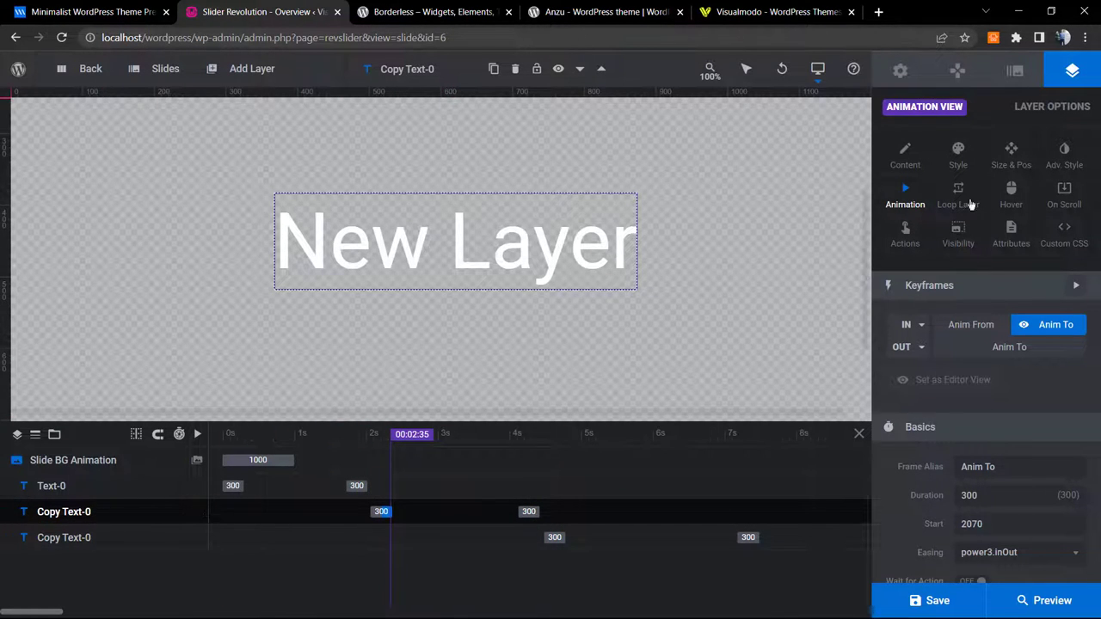
{"action": "left_click", "coordinate": [905, 155]}
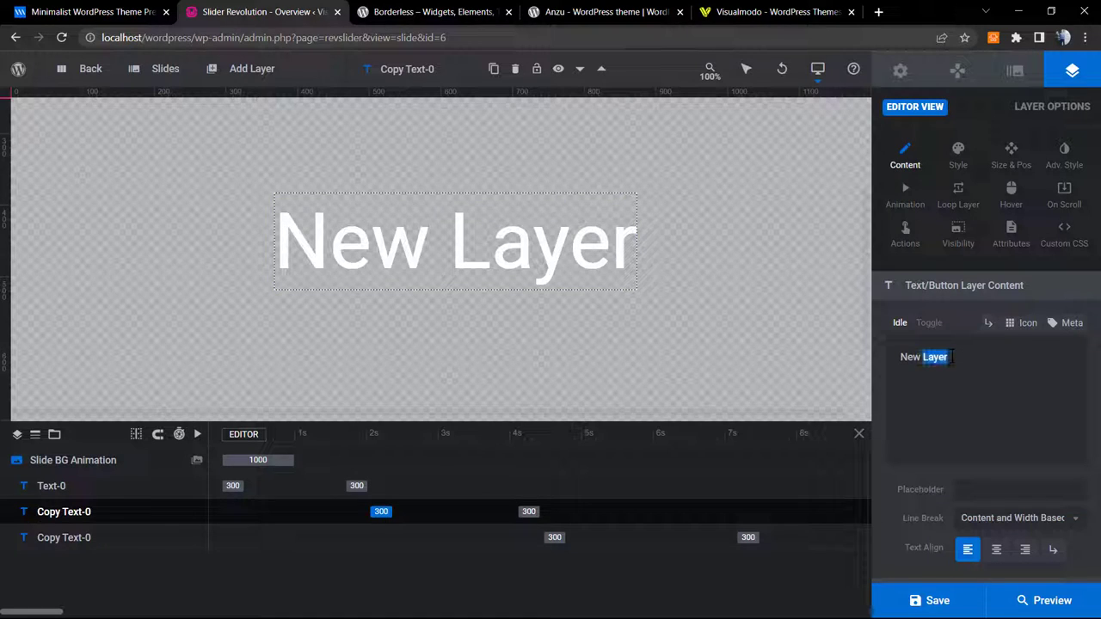
{"action": "type", "text": "Vu"}
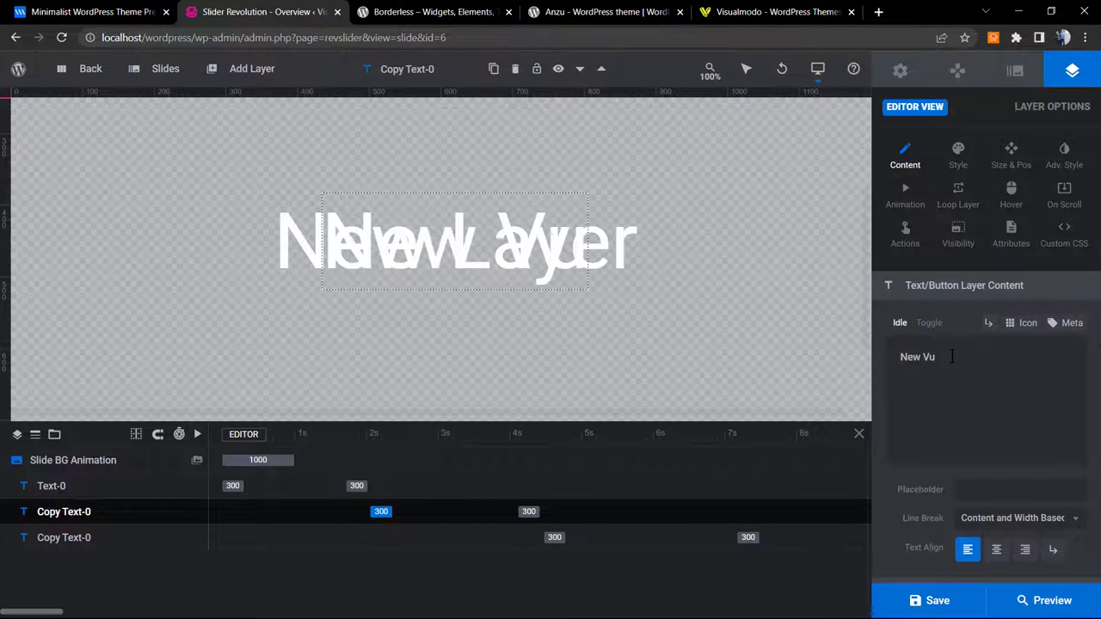
{"action": "key", "text": "BackSpace"}
{"action": "type", "text": "ideo"}
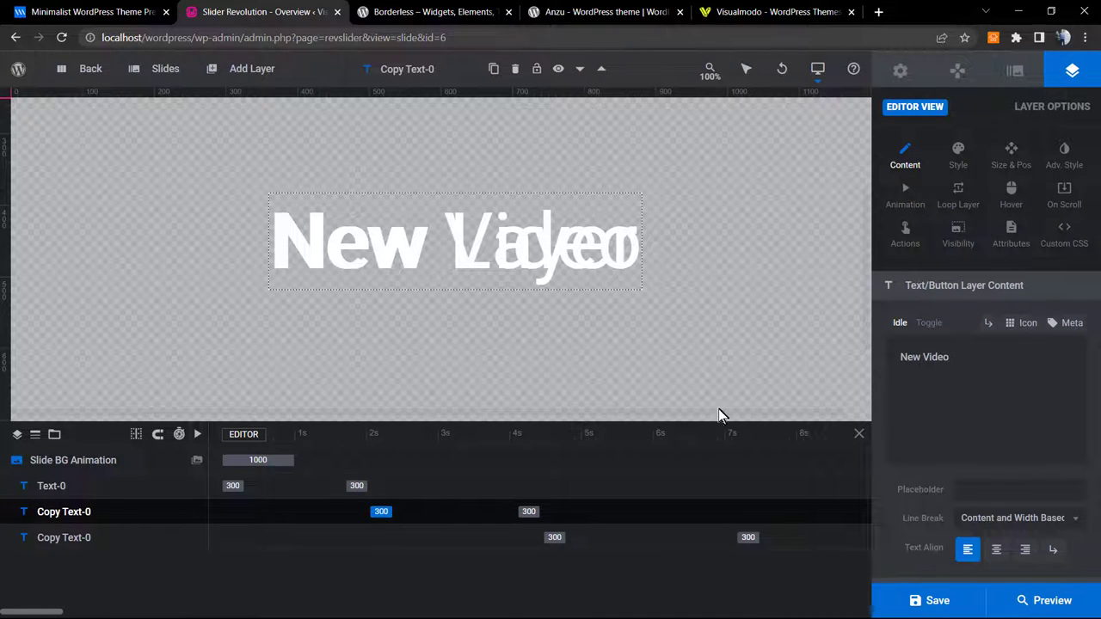
Make the second copy read 'New Guide' and preview the slider
{"action": "left_click", "coordinate": [364, 541]}
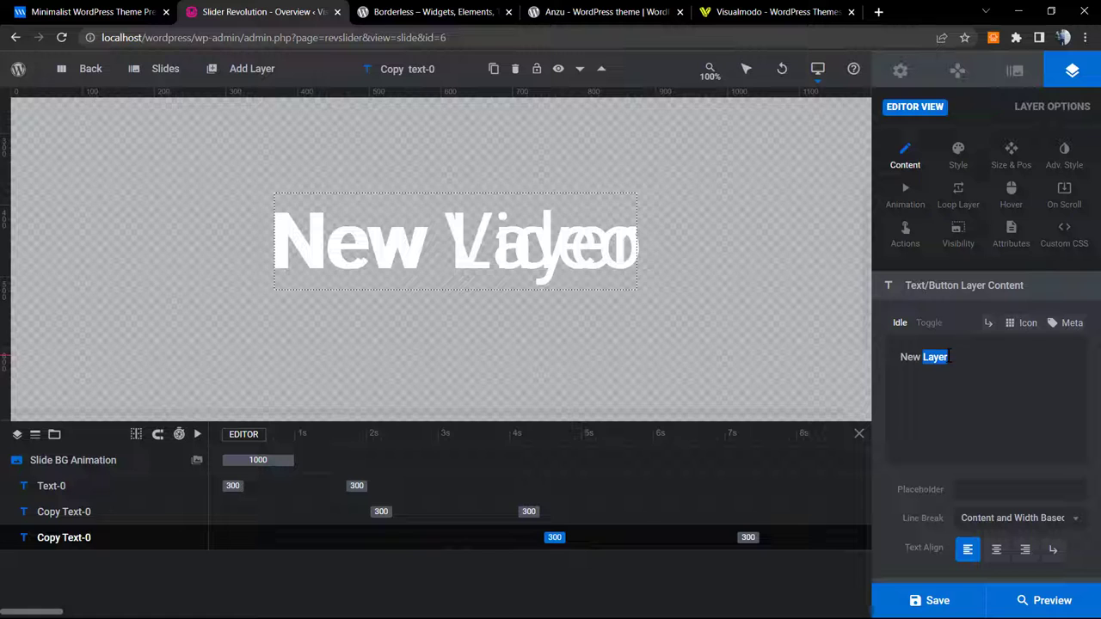
{"action": "type", "text": "Guide"}
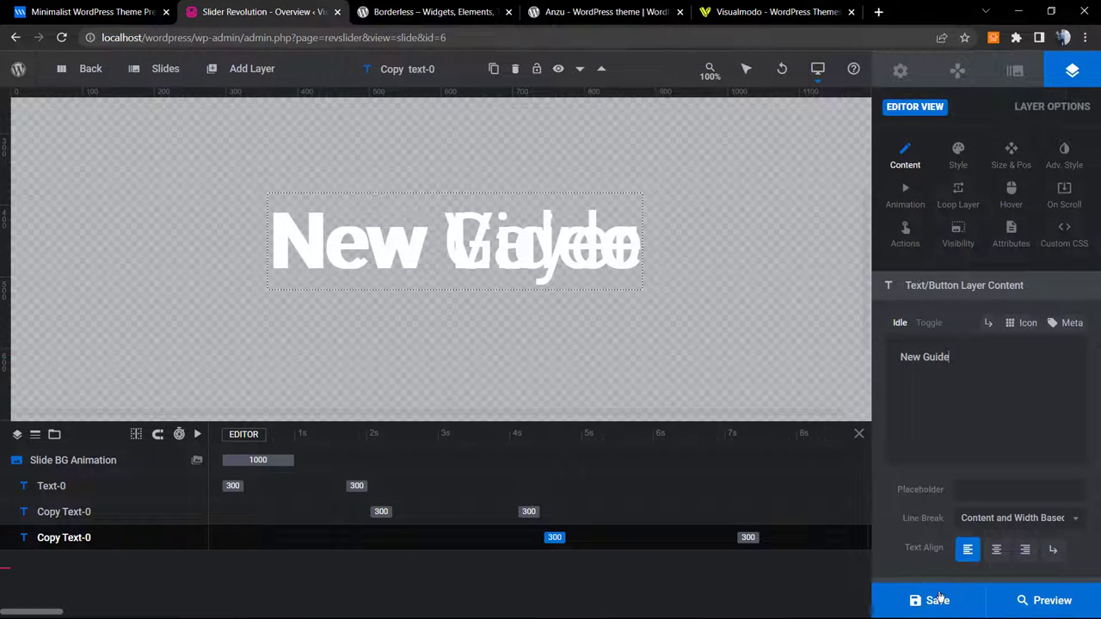
{"action": "left_click", "coordinate": [1030, 600]}
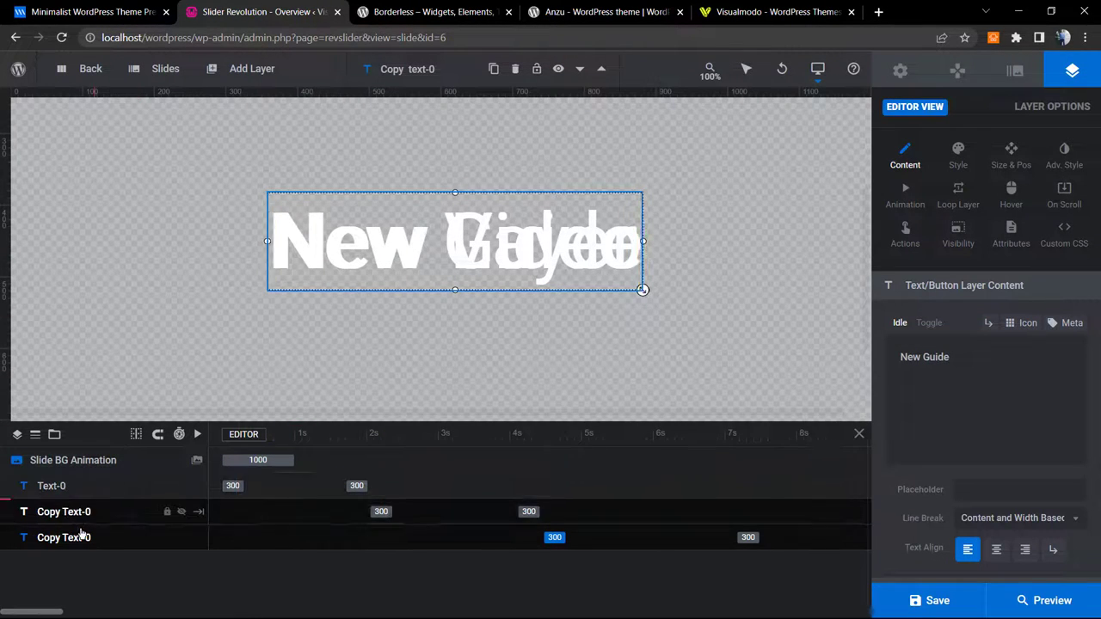
{"action": "right_click", "coordinate": [86, 488]}
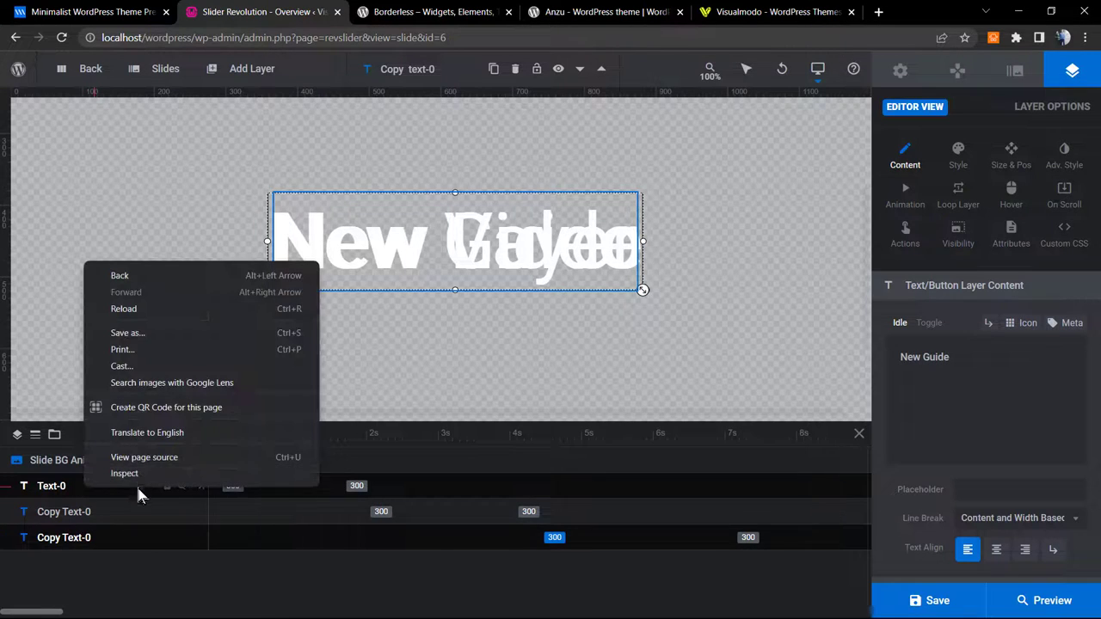
{"action": "left_click", "coordinate": [69, 497]}
{"action": "left_click", "coordinate": [70, 492]}
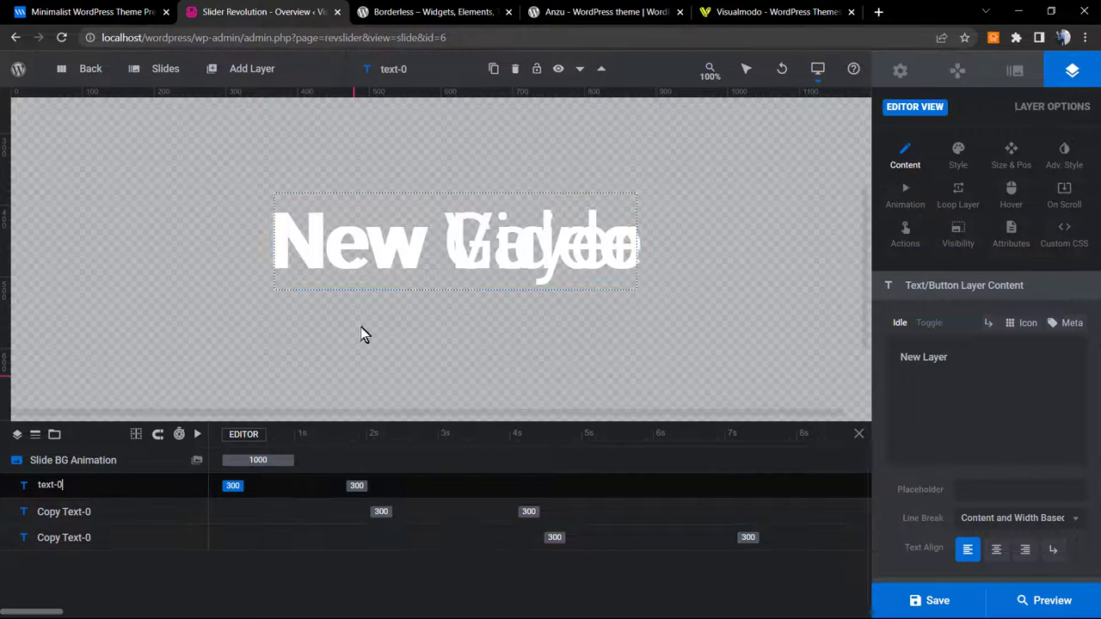
{"action": "left_click", "coordinate": [50, 486]}
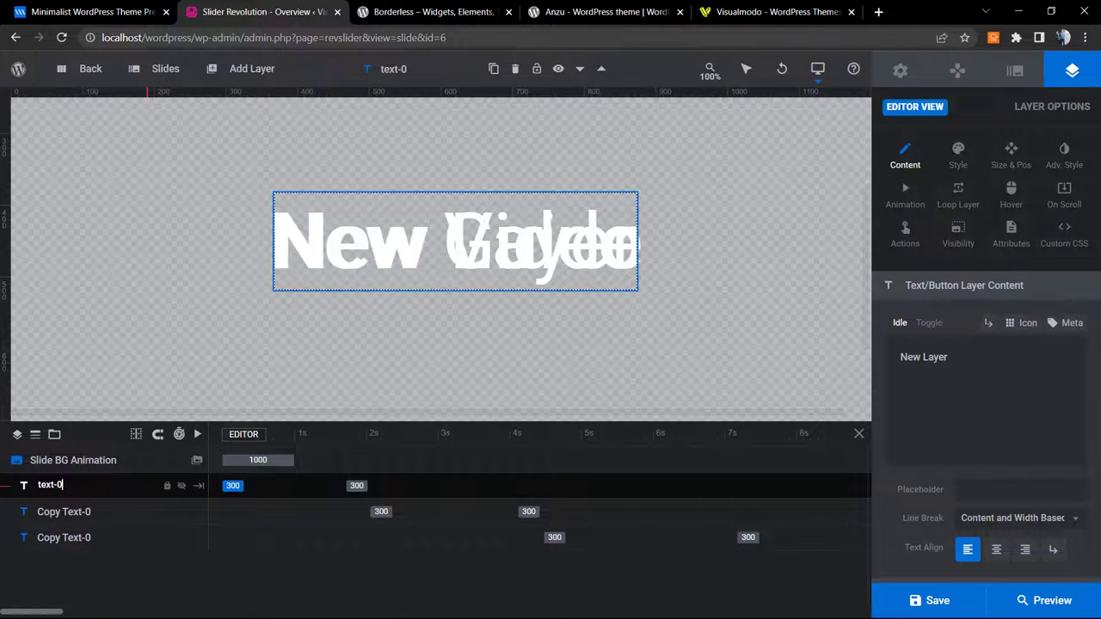
Duplicate the Text-0 layer
{"action": "left_click", "coordinate": [118, 511]}
{"action": "left_click", "coordinate": [103, 487]}
{"action": "right_click", "coordinate": [357, 275]}
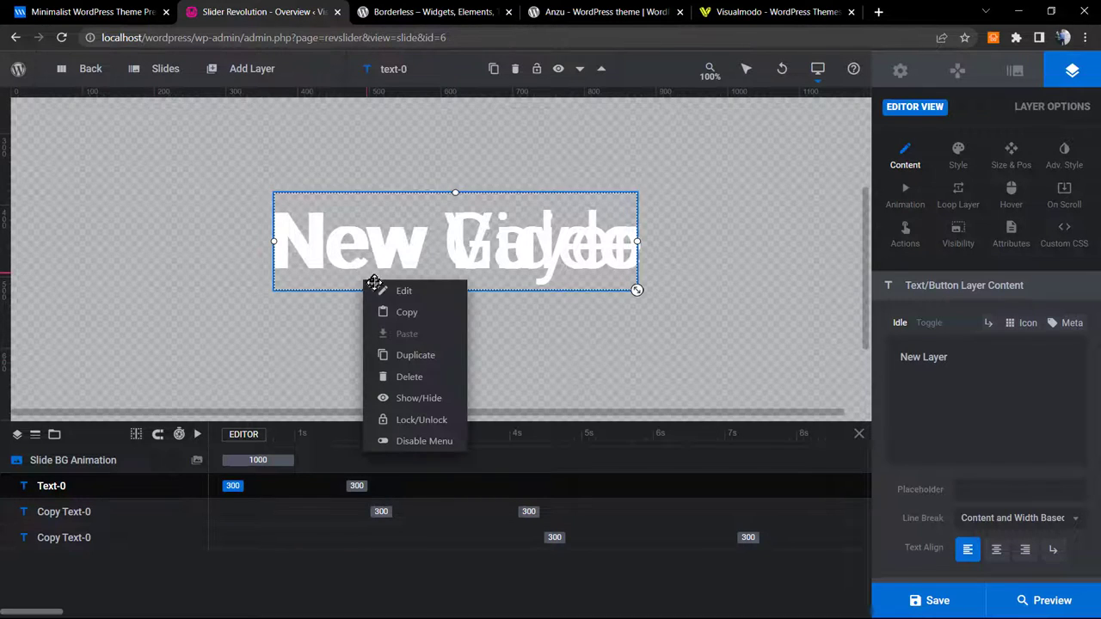
{"action": "left_click", "coordinate": [404, 354]}
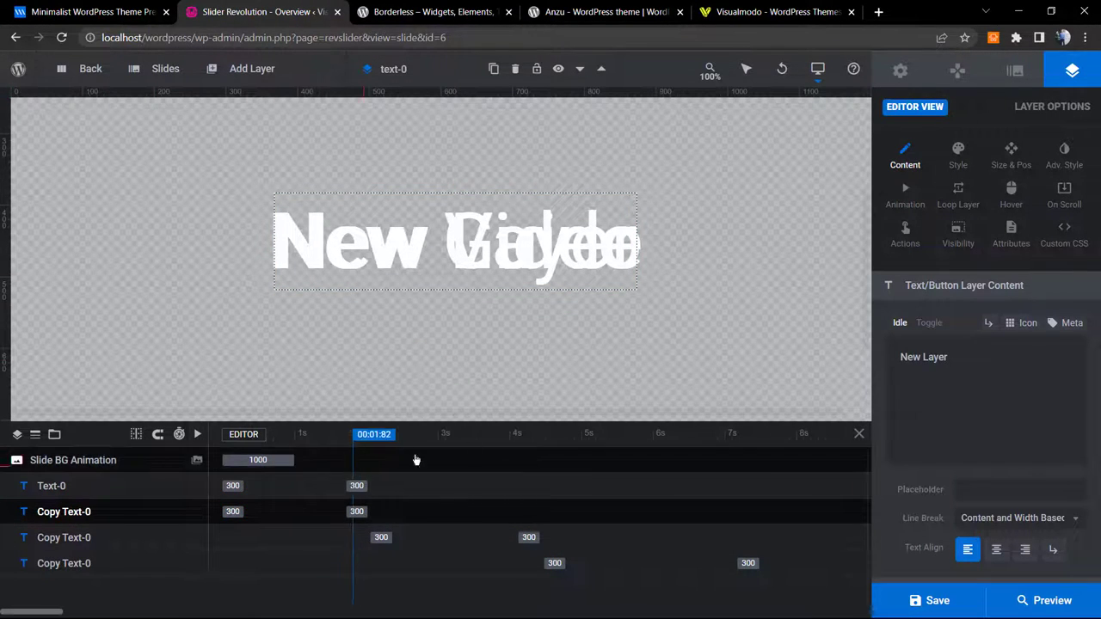
Cut Text-0 down to just 'New' and extend it to the timeline's end
{"action": "left_click", "coordinate": [256, 487]}
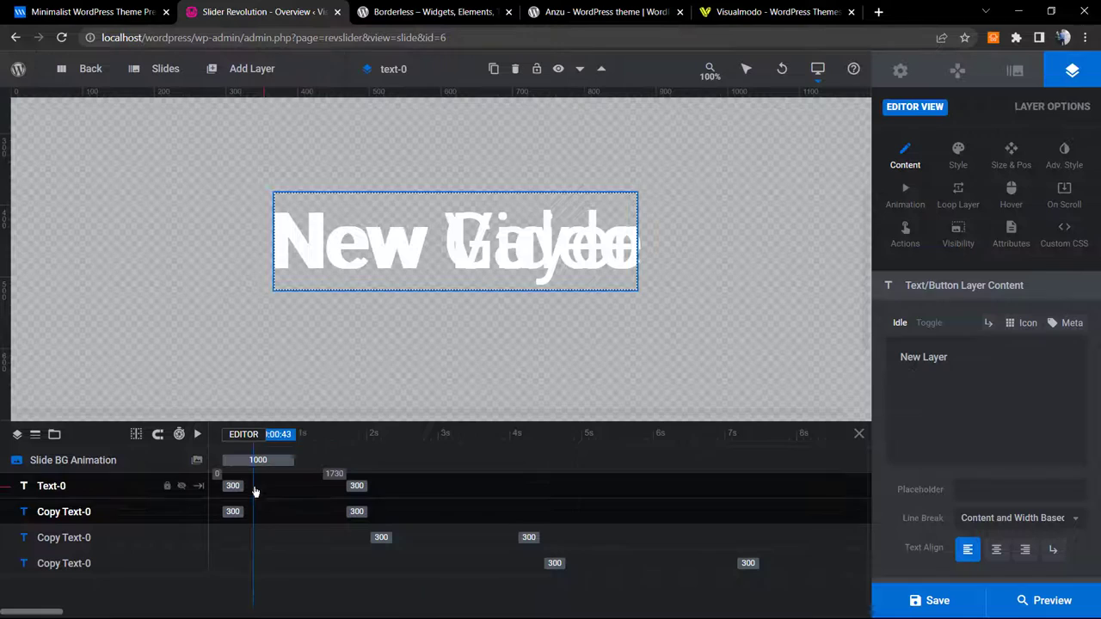
{"action": "left_click", "coordinate": [95, 489]}
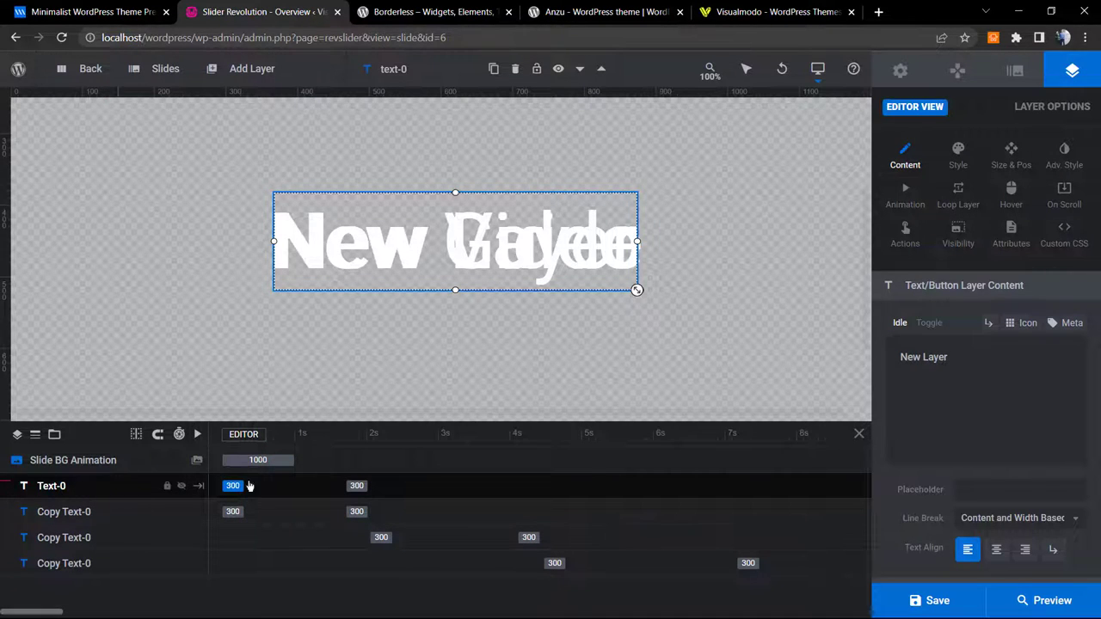
{"action": "double_click", "coordinate": [938, 357]}
{"action": "key", "text": "BackSpace"}
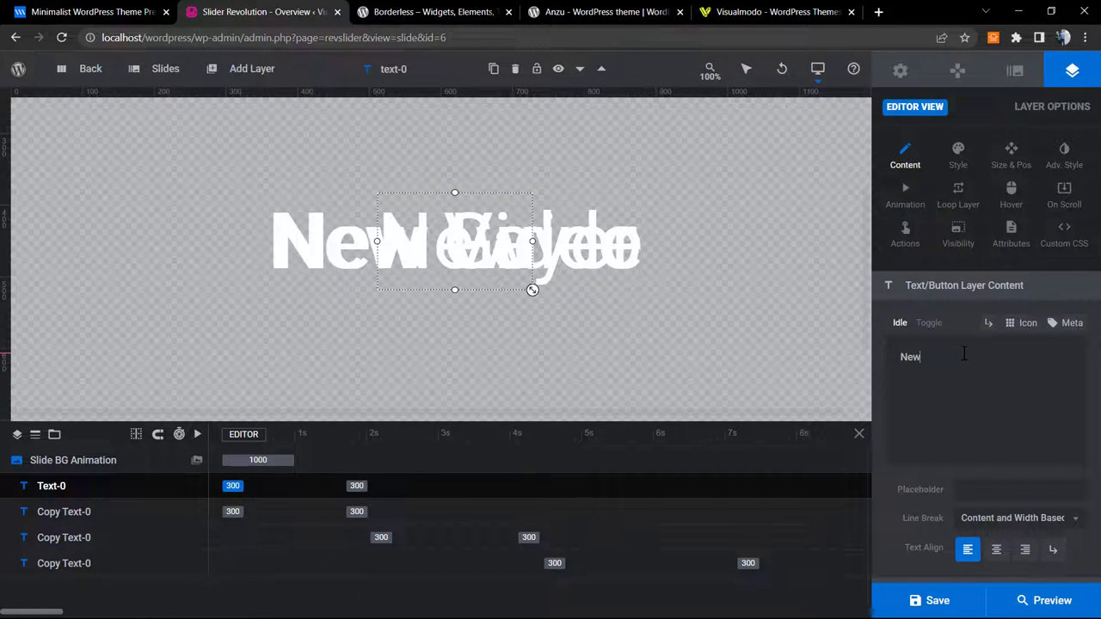
{"action": "left_click_drag", "start_coordinate": [357, 486], "coordinate": [917, 479]}
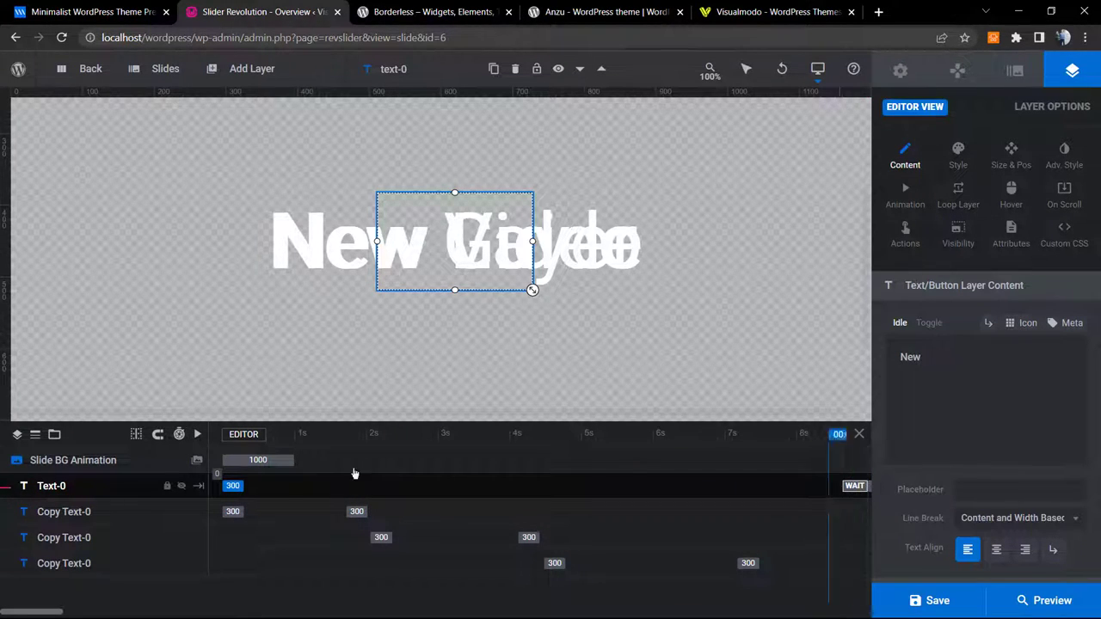
{"action": "left_click", "coordinate": [308, 516]}
Delete 'New' from the three copied layers, leaving 'Layer', 'Video' and 'Guide'
{"action": "left_click", "coordinate": [308, 518]}
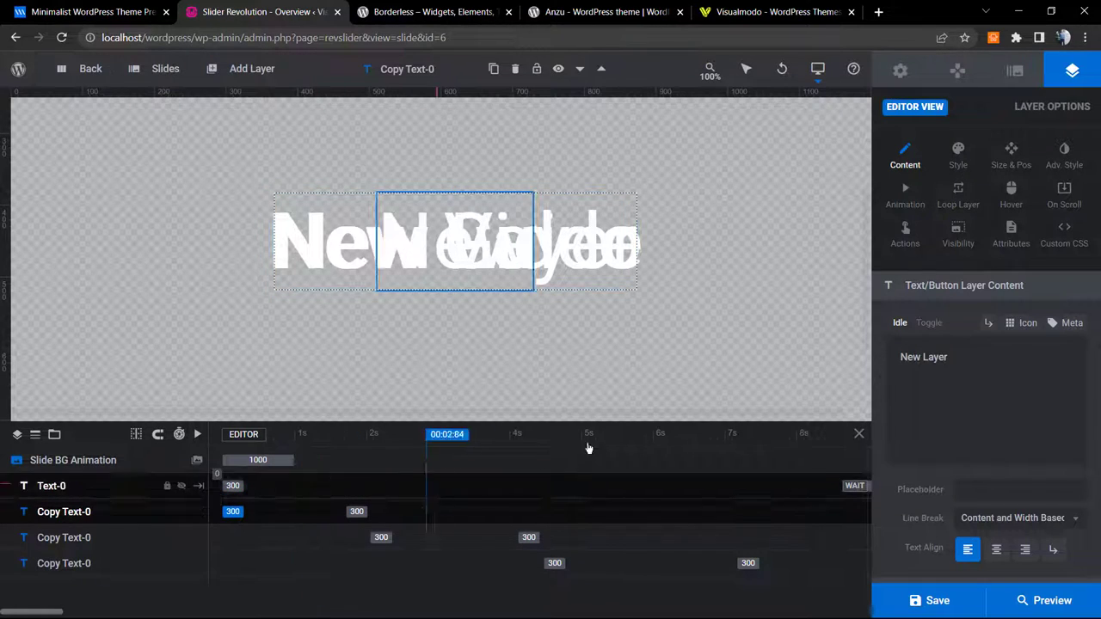
{"action": "double_click", "coordinate": [904, 357]}
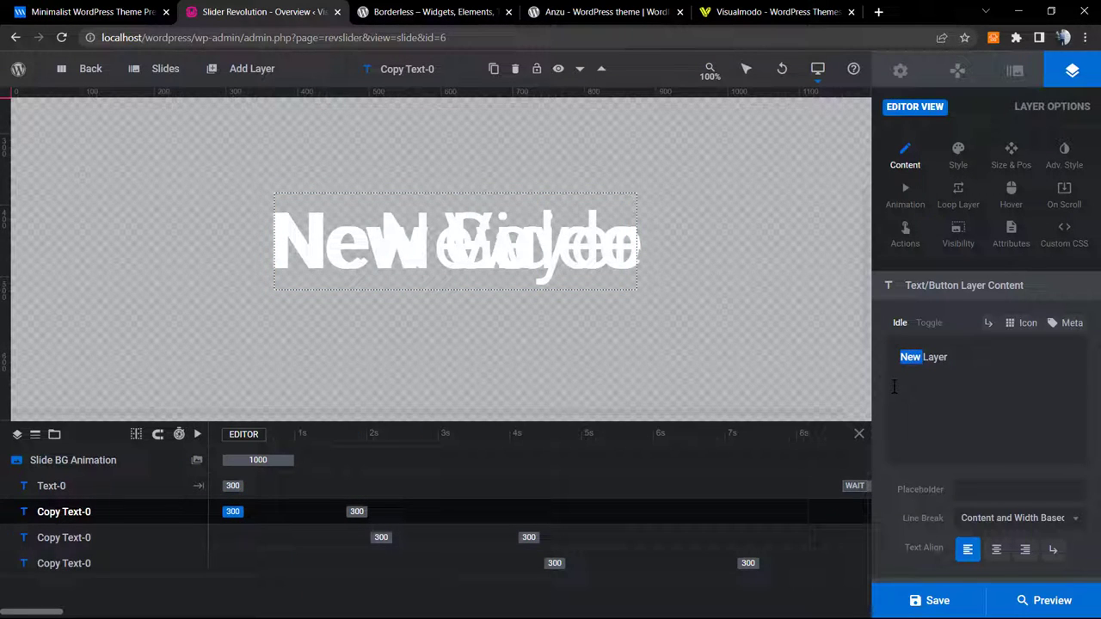
{"action": "key", "text": "BackSpace"}
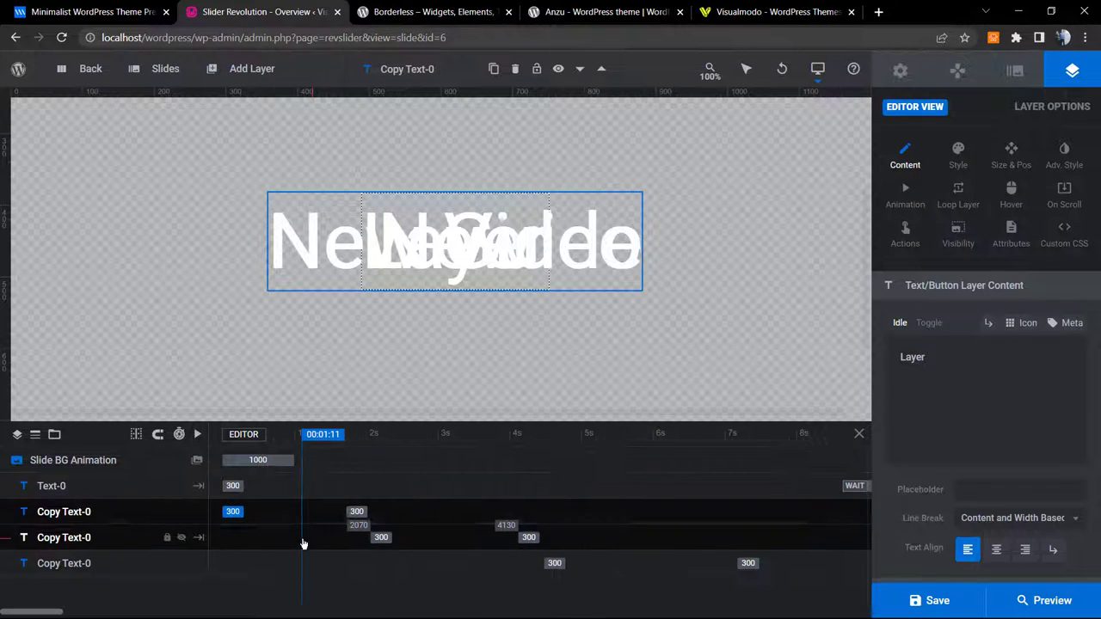
{"action": "left_click", "coordinate": [303, 540]}
{"action": "double_click", "coordinate": [910, 357]}
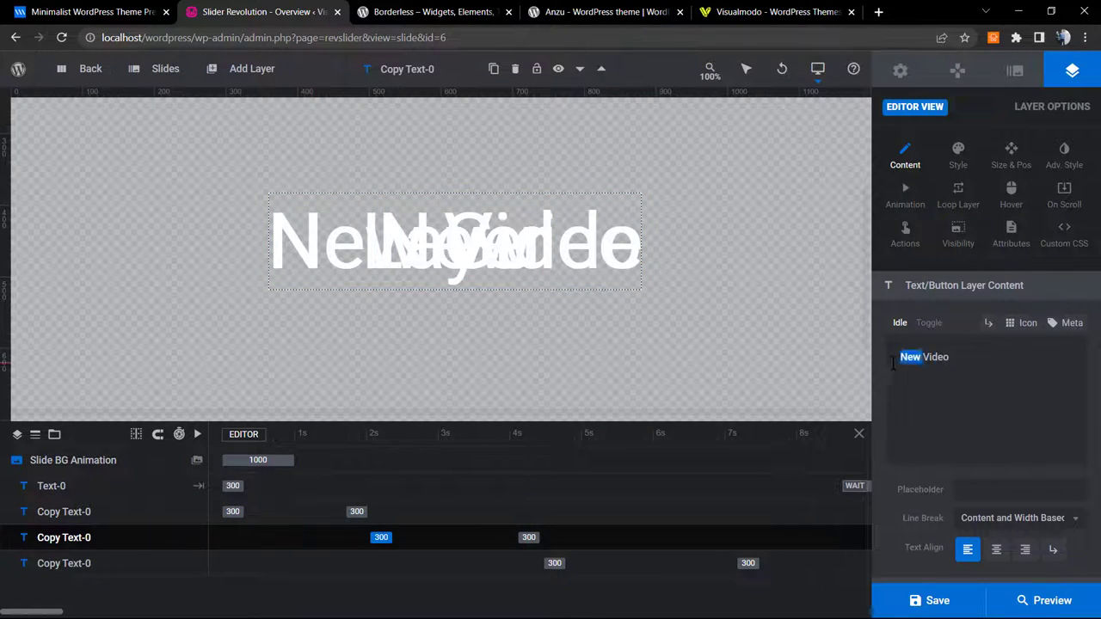
{"action": "key", "text": "BackSpace"}
{"action": "left_click", "coordinate": [283, 572]}
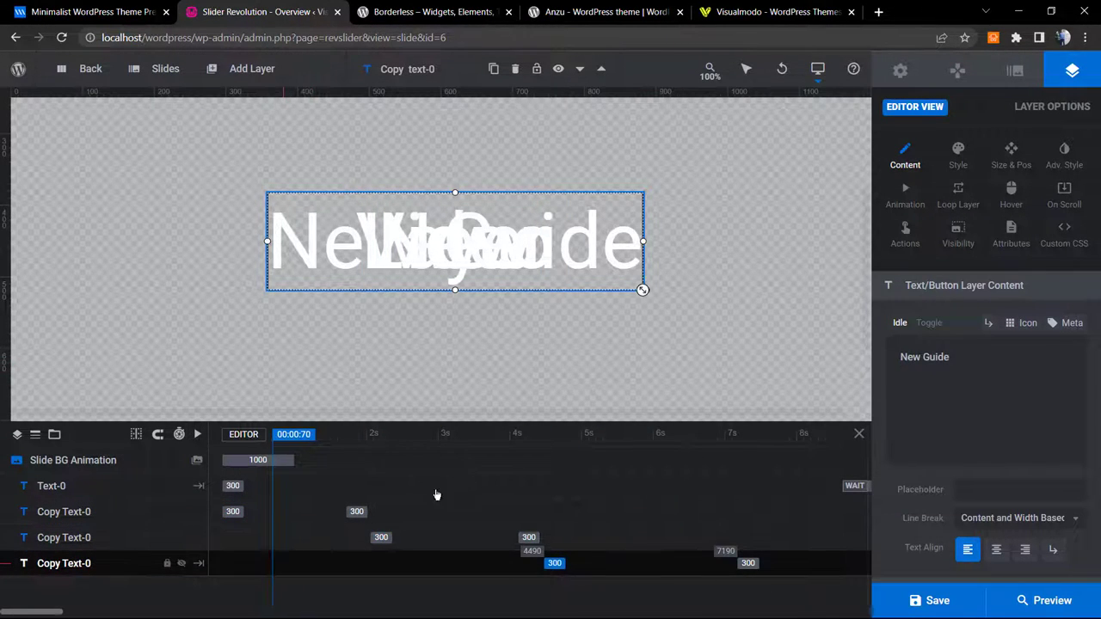
{"action": "double_click", "coordinate": [910, 357]}
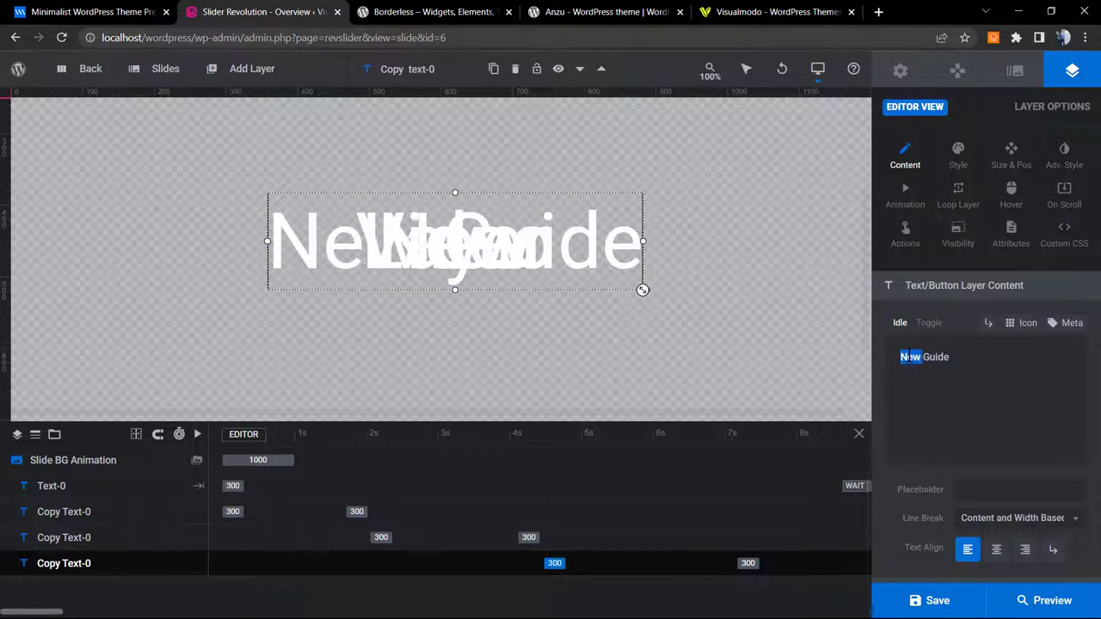
{"action": "key", "text": "BackSpace"}
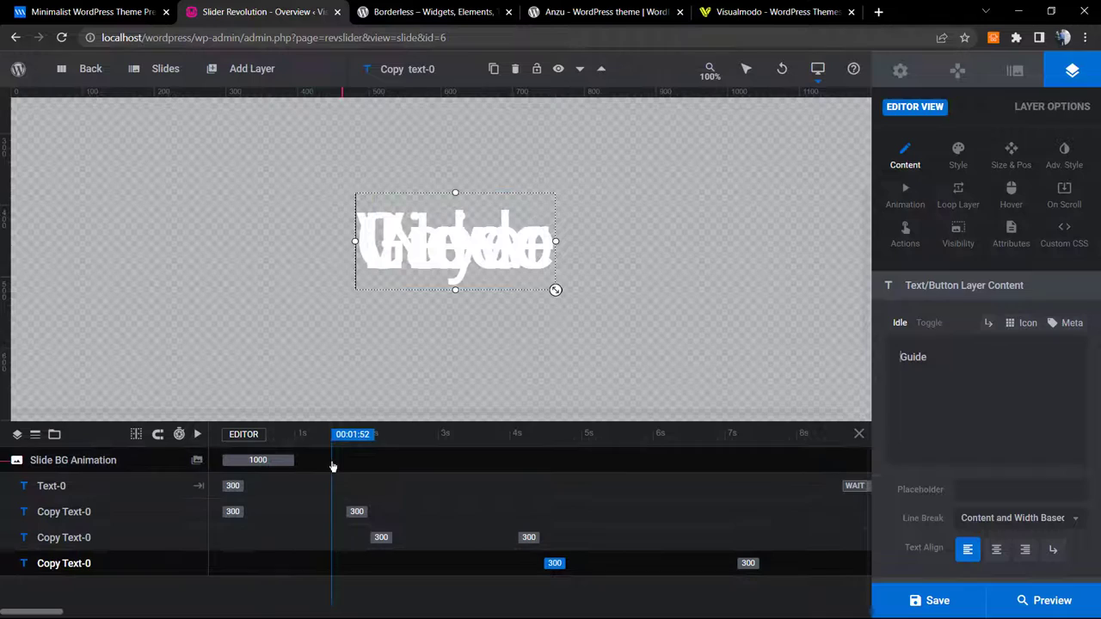
Confirm the original Text-0 layer reads only 'New', then preview the slide
{"action": "left_click", "coordinate": [282, 492]}
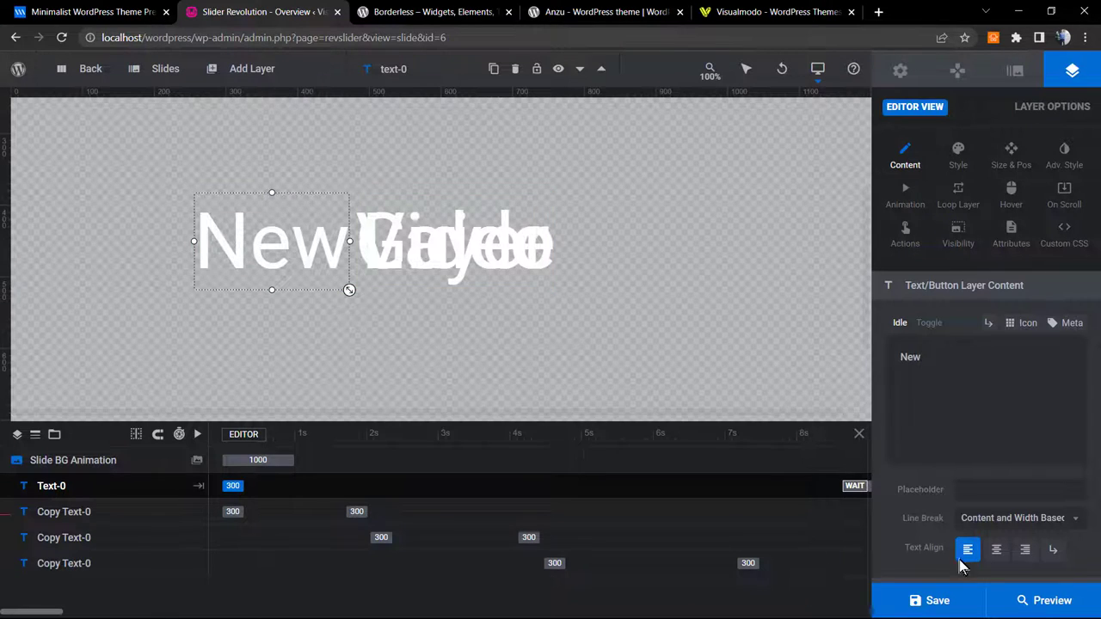
{"action": "left_click", "coordinate": [1003, 595]}
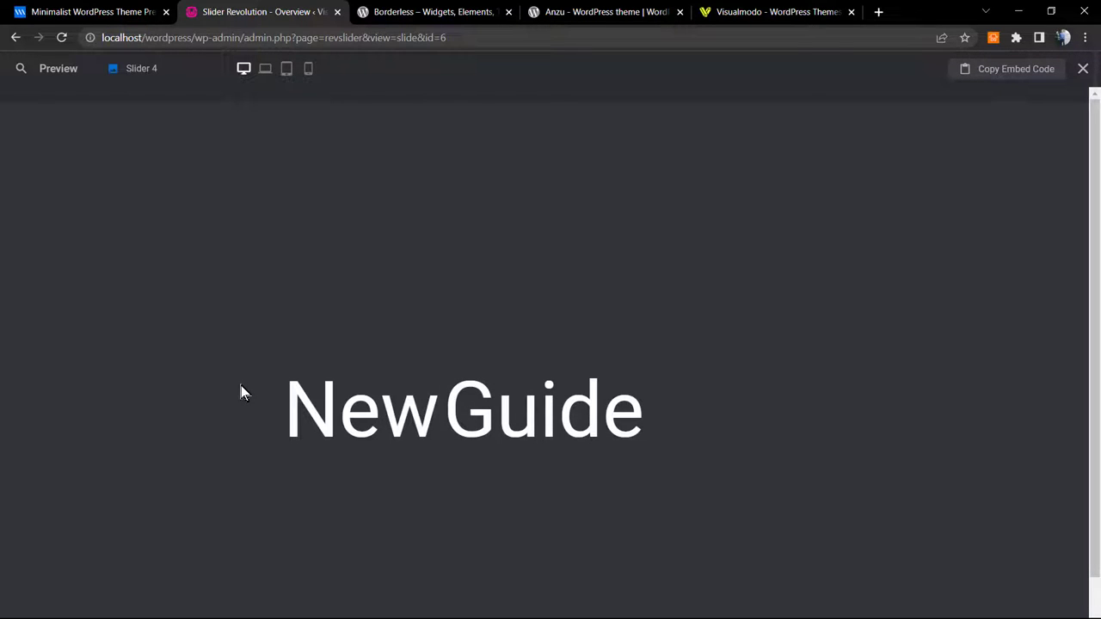
Close the preview, nudge the 'New' layer slightly left, and go to the Minimalist demo site
{"action": "left_click", "coordinate": [1083, 68]}
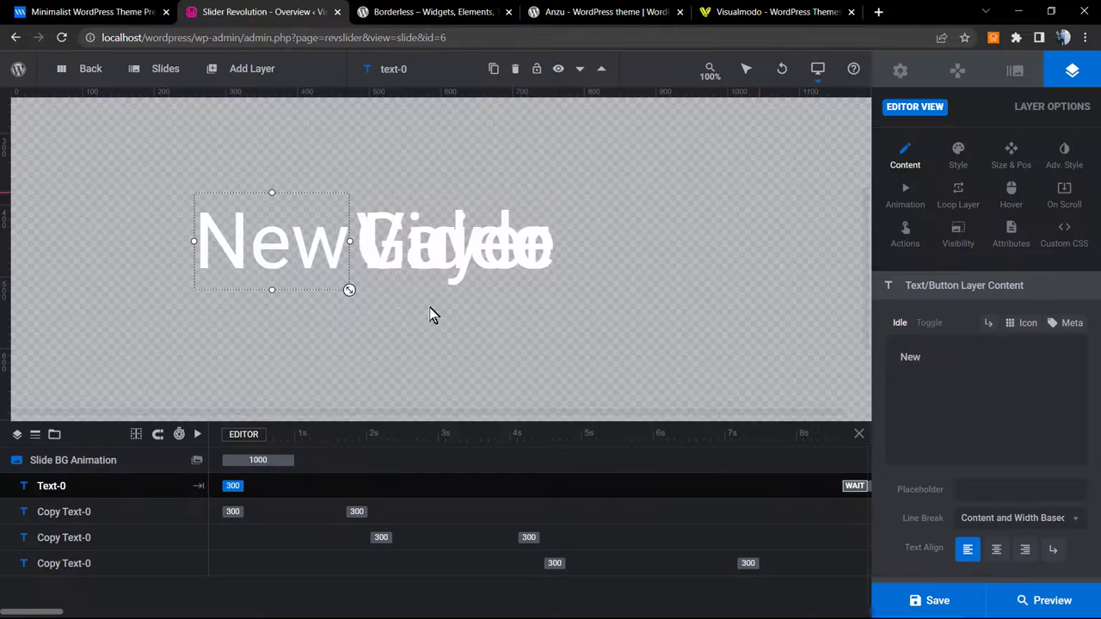
{"action": "left_click", "coordinate": [246, 265]}
{"action": "left_click_drag", "start_coordinate": [246, 265], "coordinate": [239, 266]}
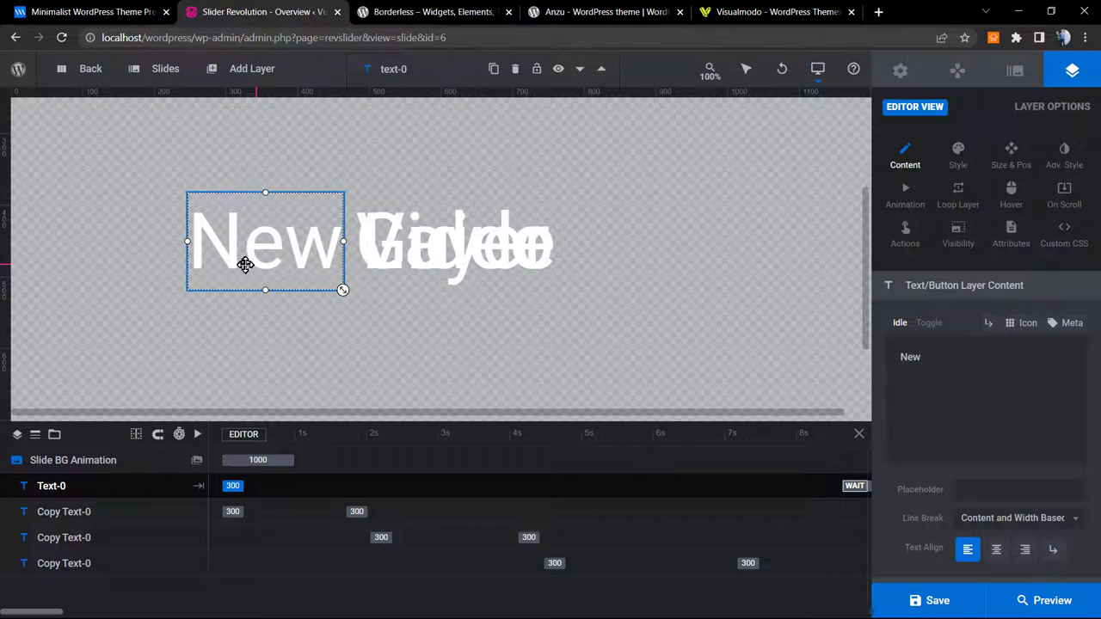
{"action": "left_click", "coordinate": [453, 248]}
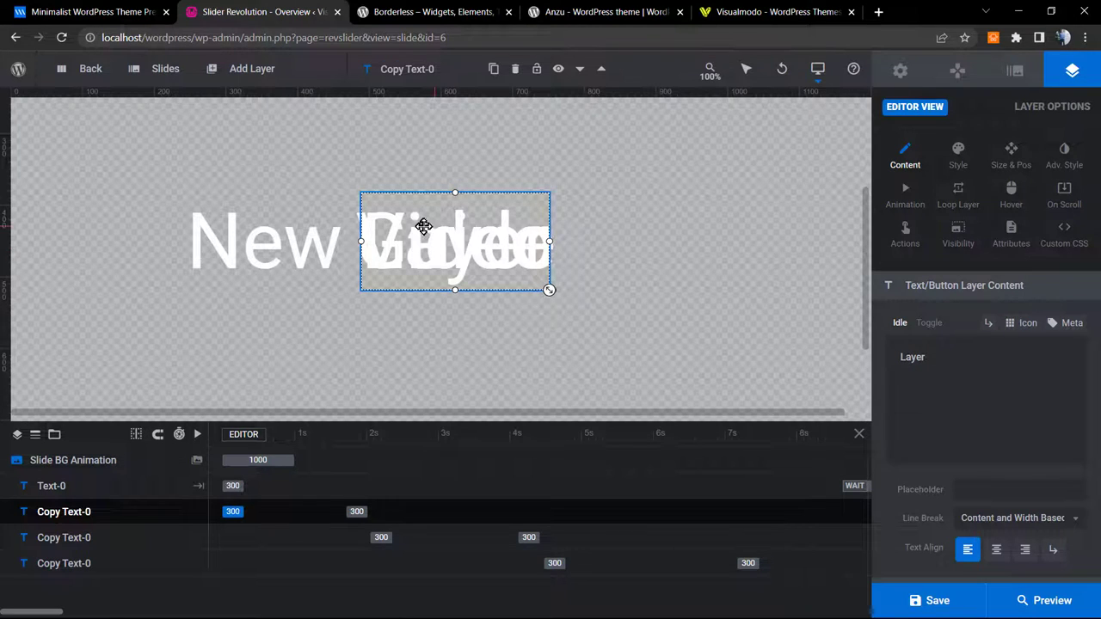
{"action": "left_click", "coordinate": [95, 12]}
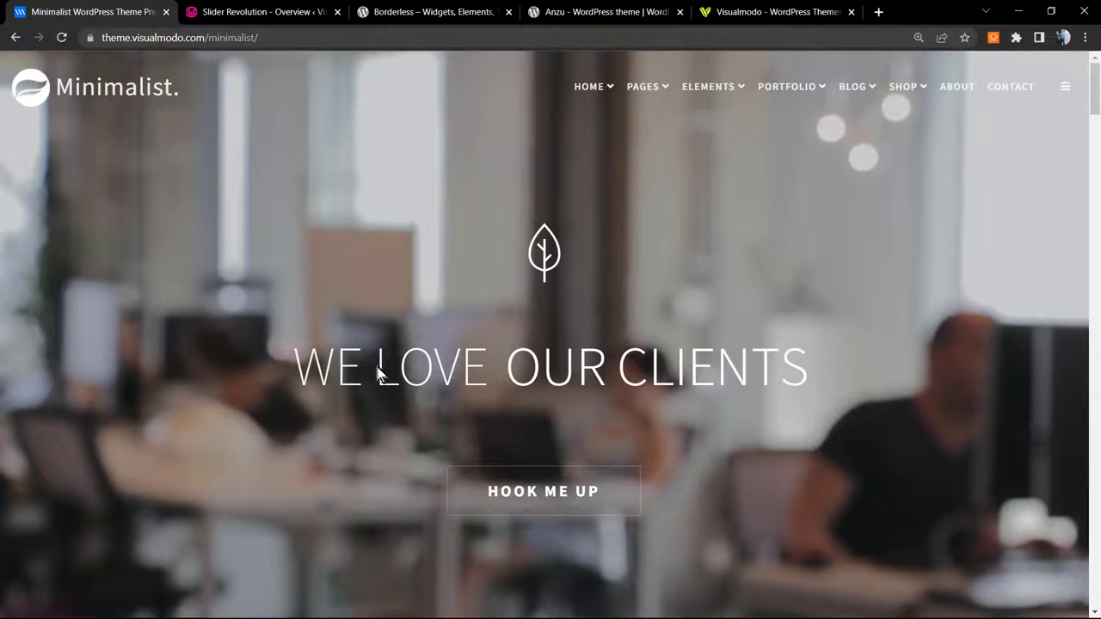
Look over the Borderless plugin page, then move to Visualmodo's Anzu theme page on WordPress.org
{"action": "left_click", "coordinate": [430, 12]}
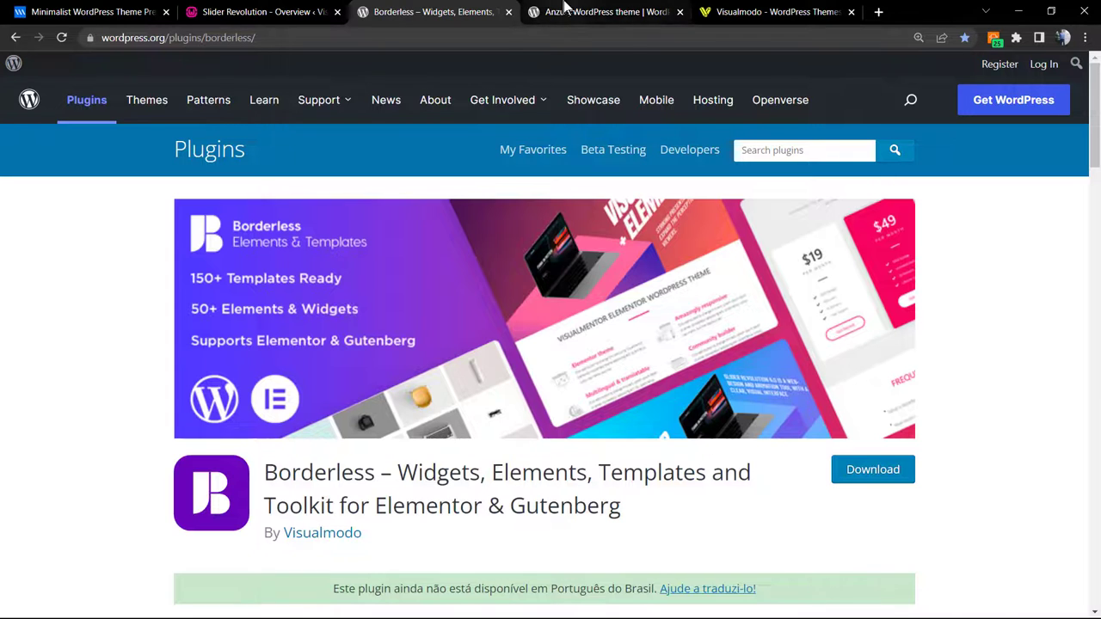
{"action": "left_click", "coordinate": [291, 11]}
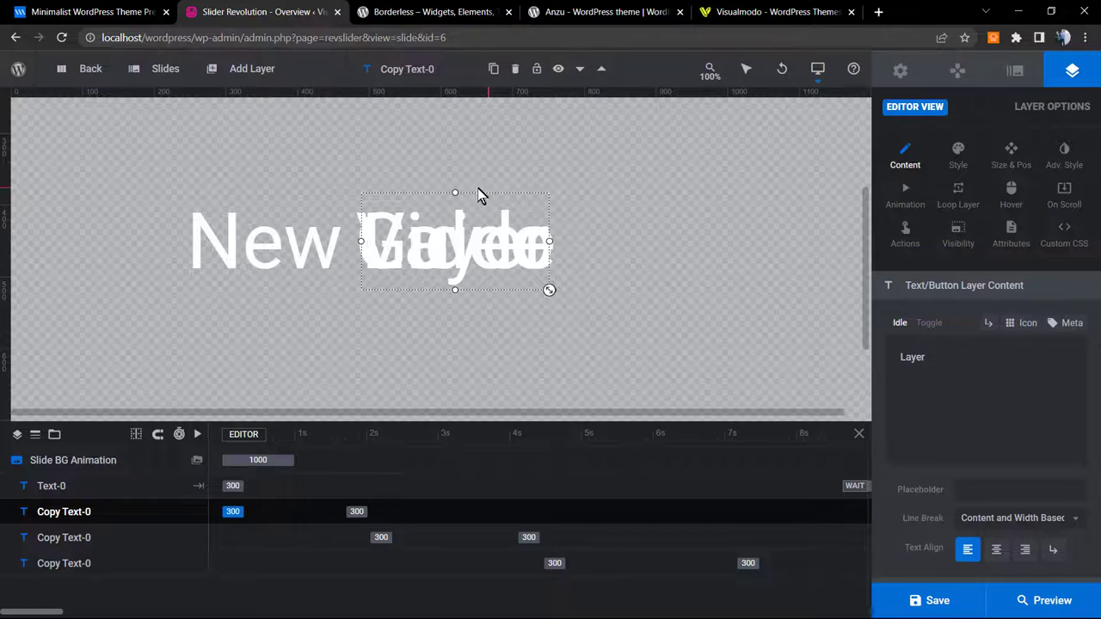
{"action": "left_click", "coordinate": [430, 12]}
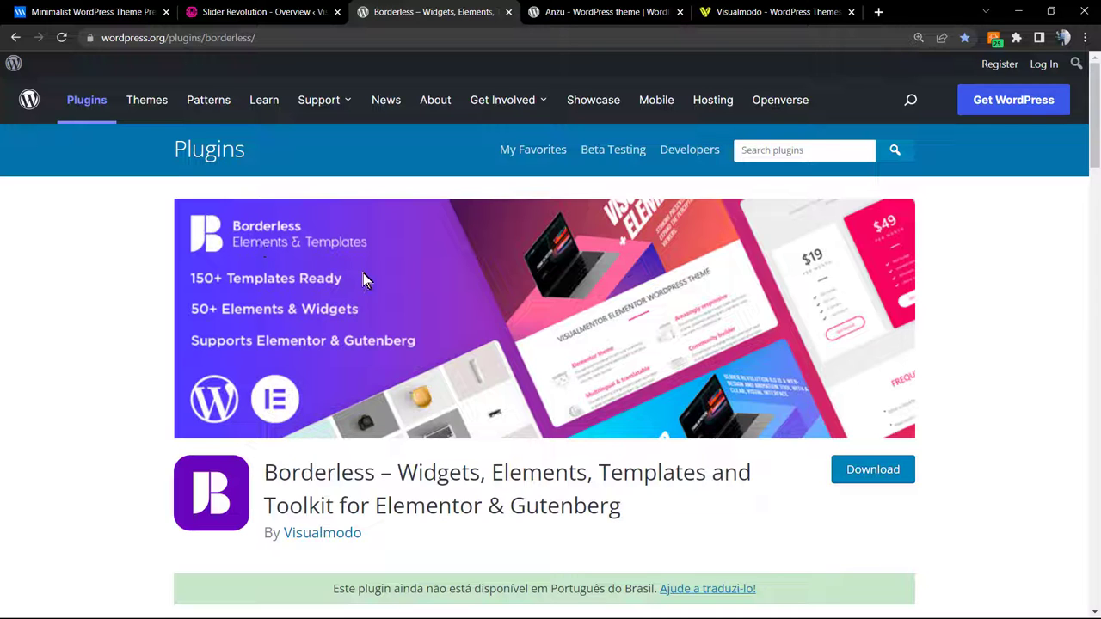
{"action": "left_click", "coordinate": [621, 10]}
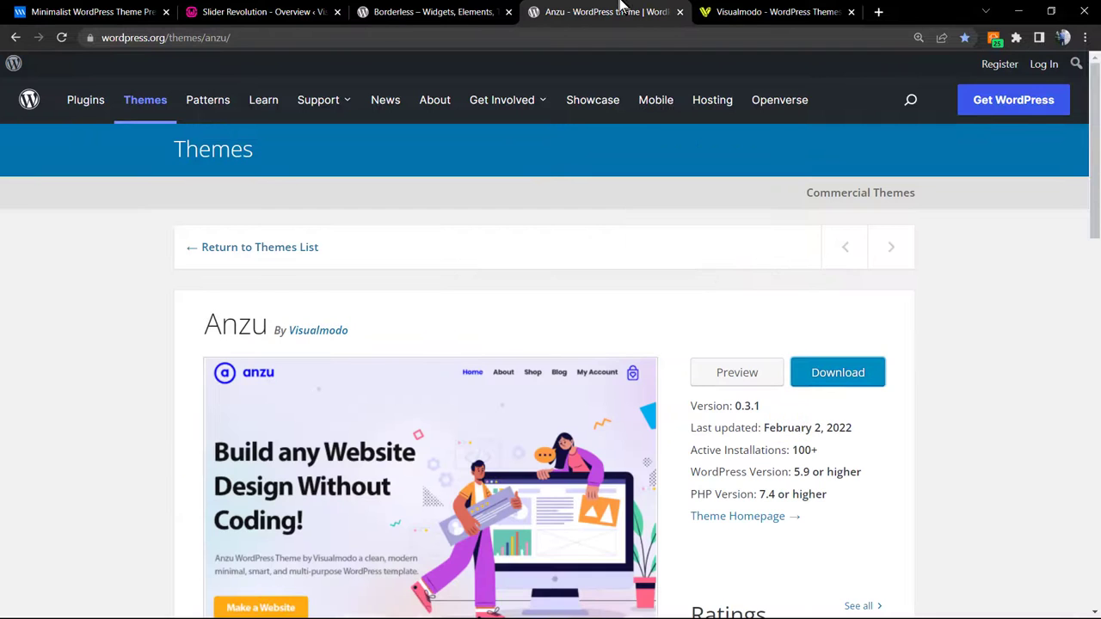
Select the Anzu theme title, then go to the Visualmodo homepage
{"action": "double_click", "coordinate": [226, 330]}
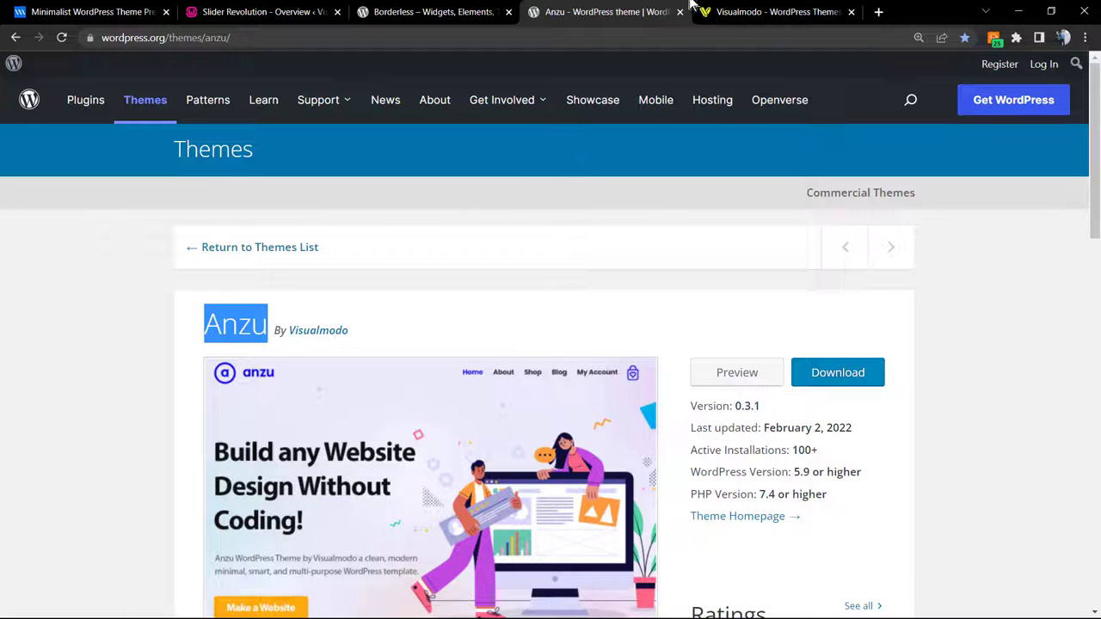
{"action": "left_click", "coordinate": [747, 11]}
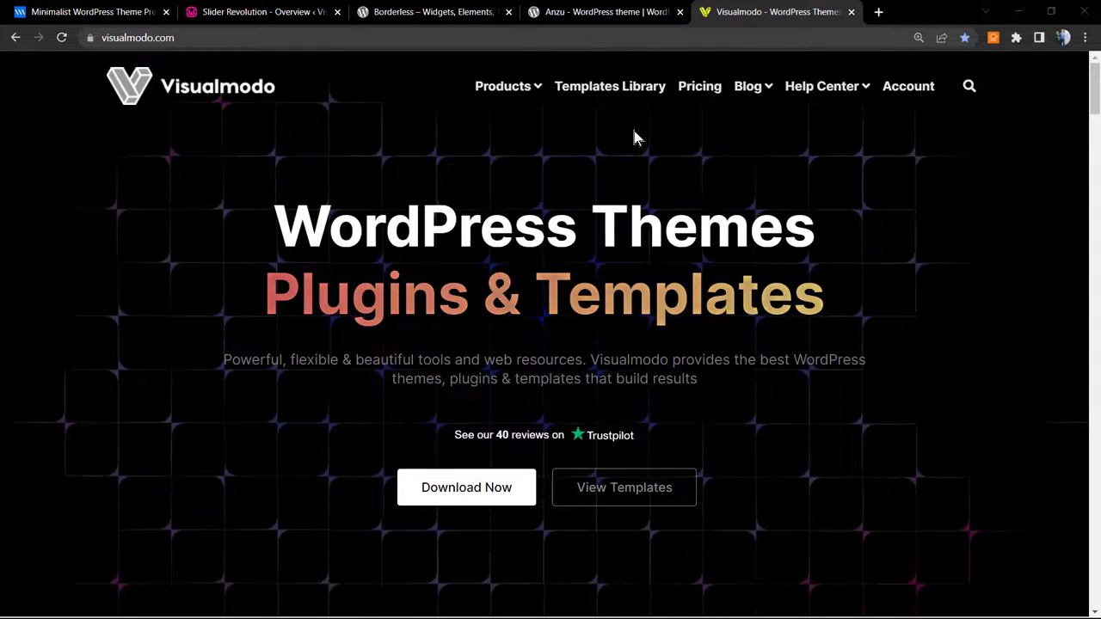
Browse Visualmodo's Templates Library down past designs like Cakes, Florist, Pianist and Music School
{"action": "left_click", "coordinate": [616, 87]}
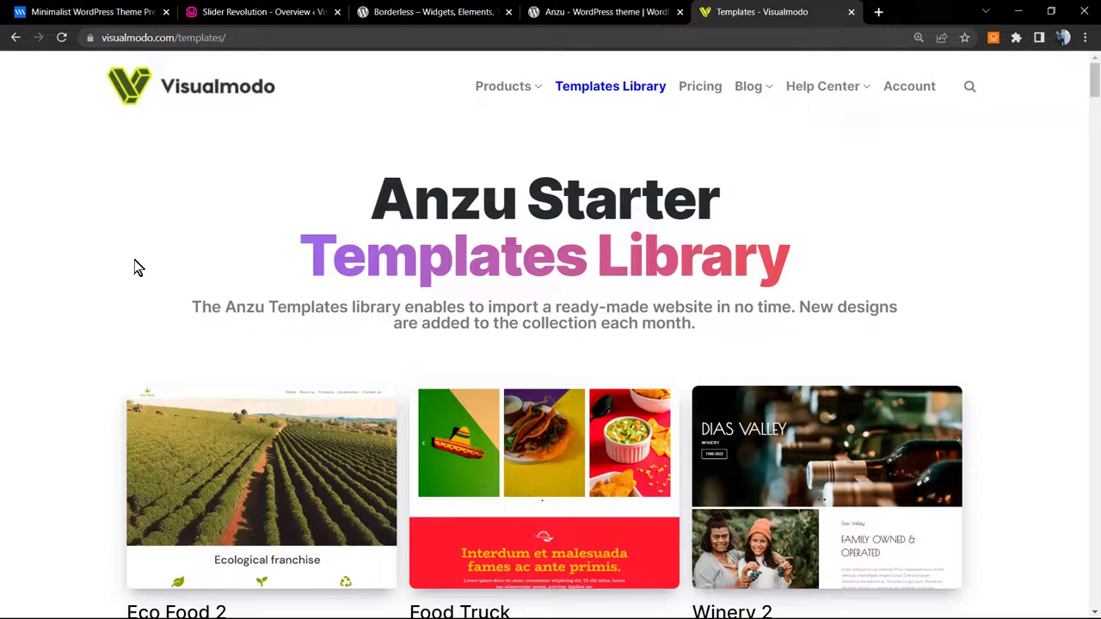
{"action": "scroll", "coordinate": [184, 258], "scroll_direction": "down", "scroll_amount": 3}
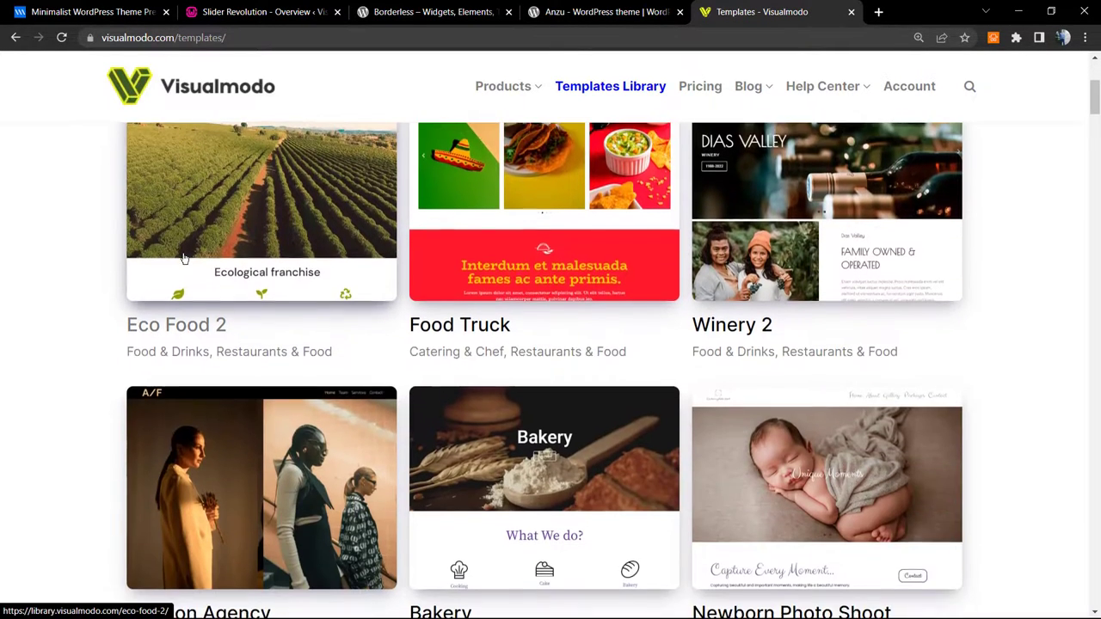
{"action": "scroll", "coordinate": [184, 258], "scroll_direction": "down", "scroll_amount": 8}
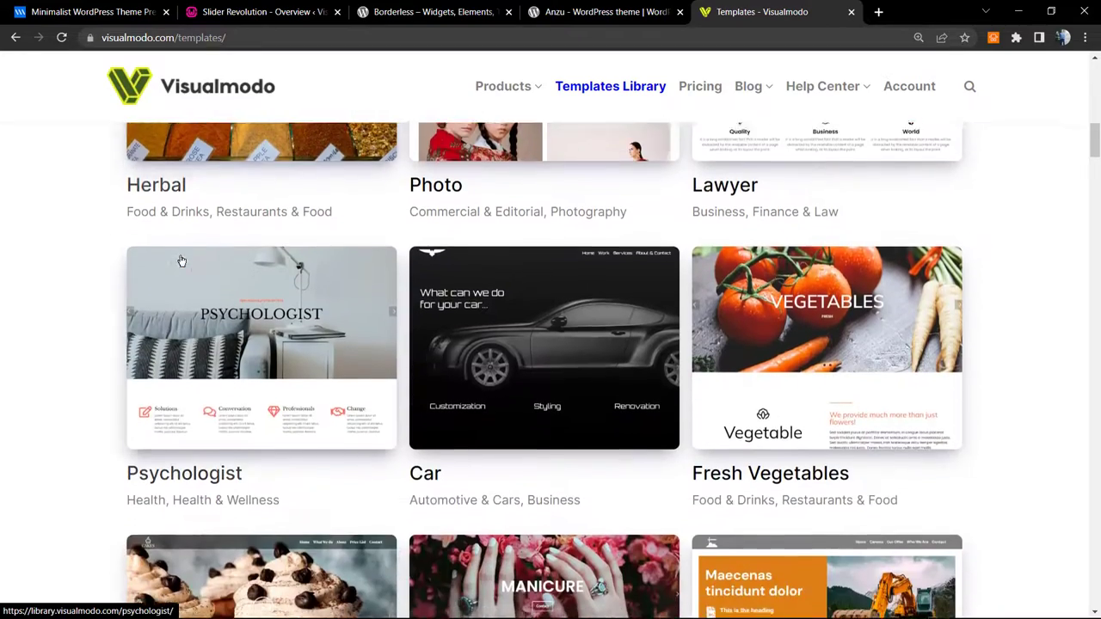
{"action": "scroll", "coordinate": [181, 261], "scroll_direction": "down", "scroll_amount": 5}
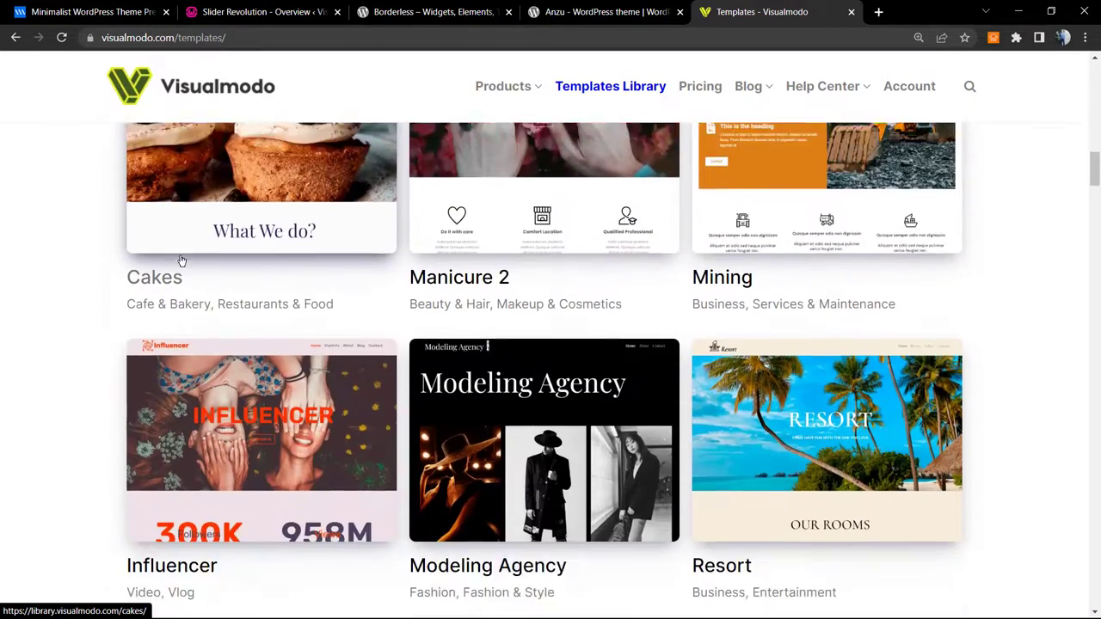
{"action": "scroll", "coordinate": [182, 261], "scroll_direction": "down", "scroll_amount": 5}
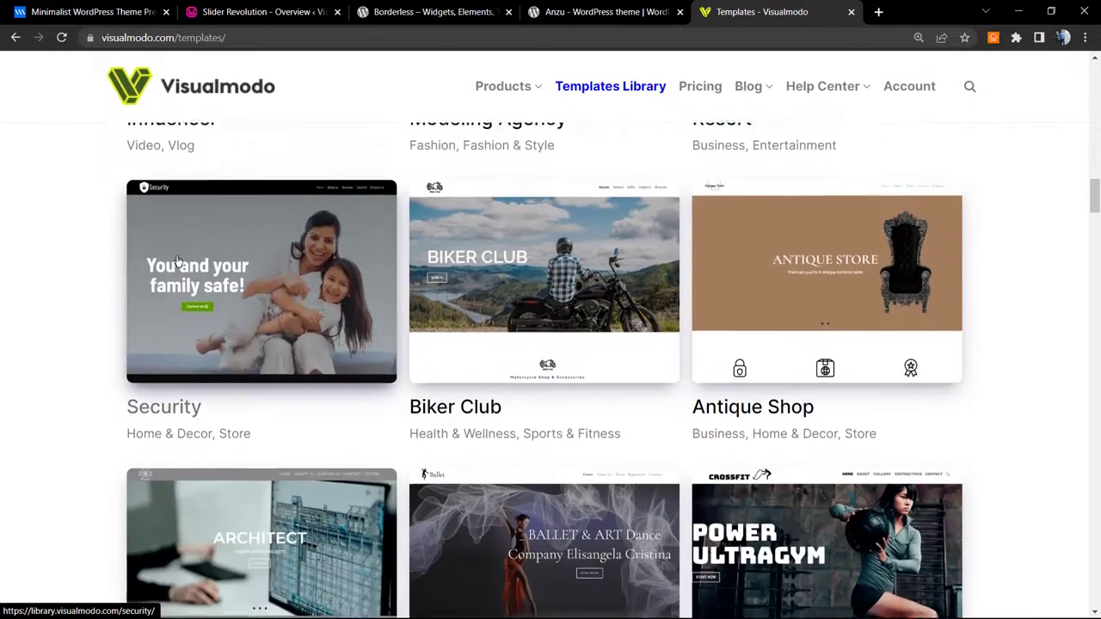
{"action": "scroll", "coordinate": [178, 261], "scroll_direction": "down", "scroll_amount": 7}
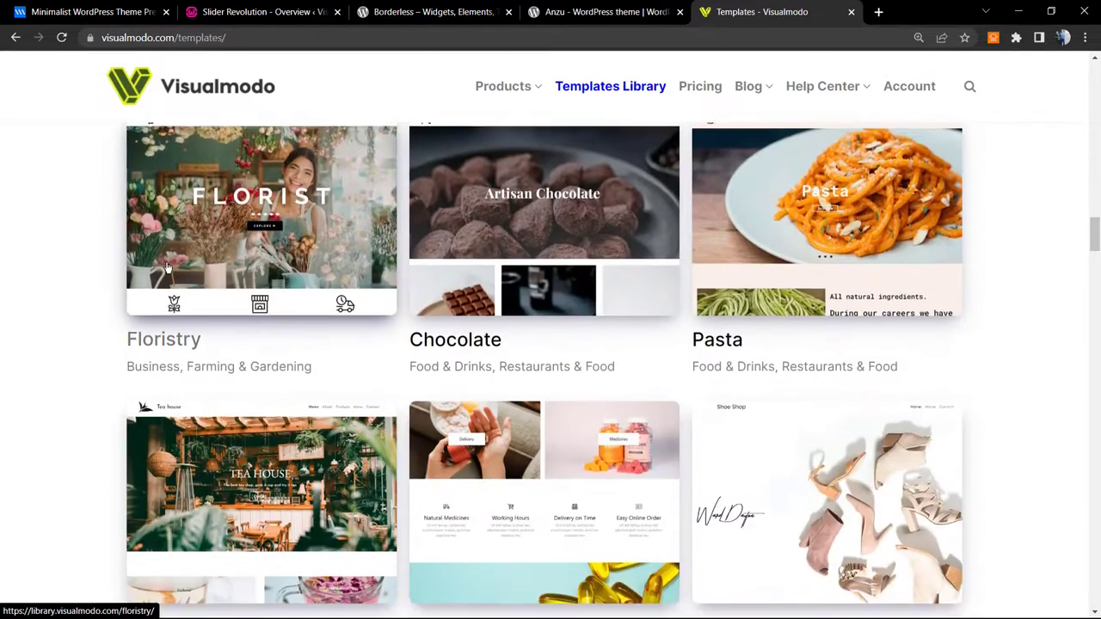
{"action": "scroll", "coordinate": [167, 270], "scroll_direction": "down", "scroll_amount": 7}
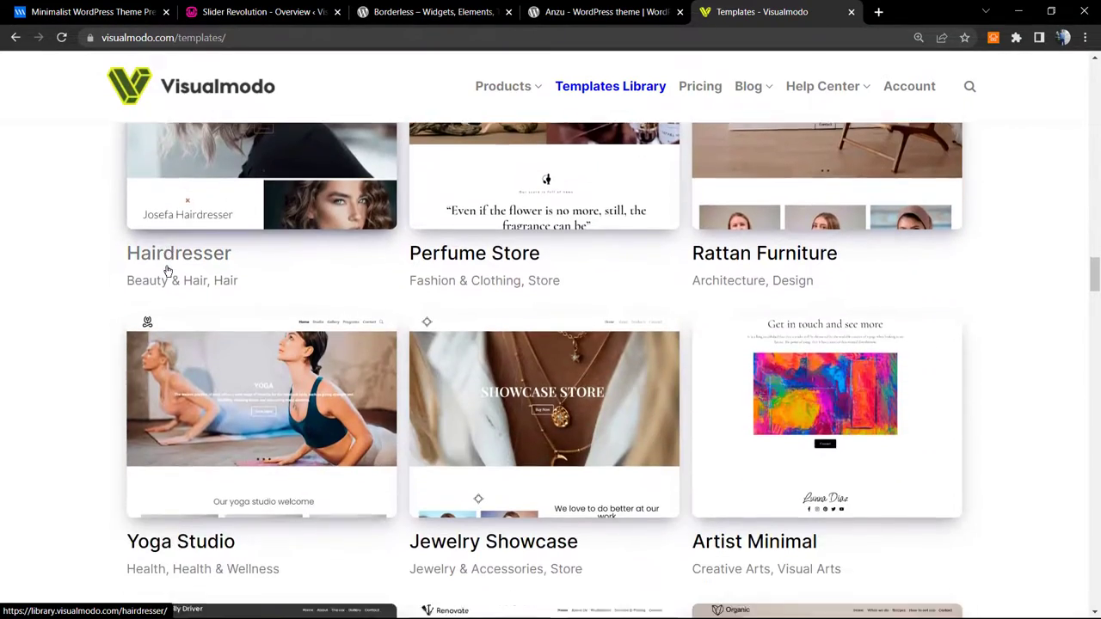
{"action": "scroll", "coordinate": [168, 271], "scroll_direction": "down", "scroll_amount": 6}
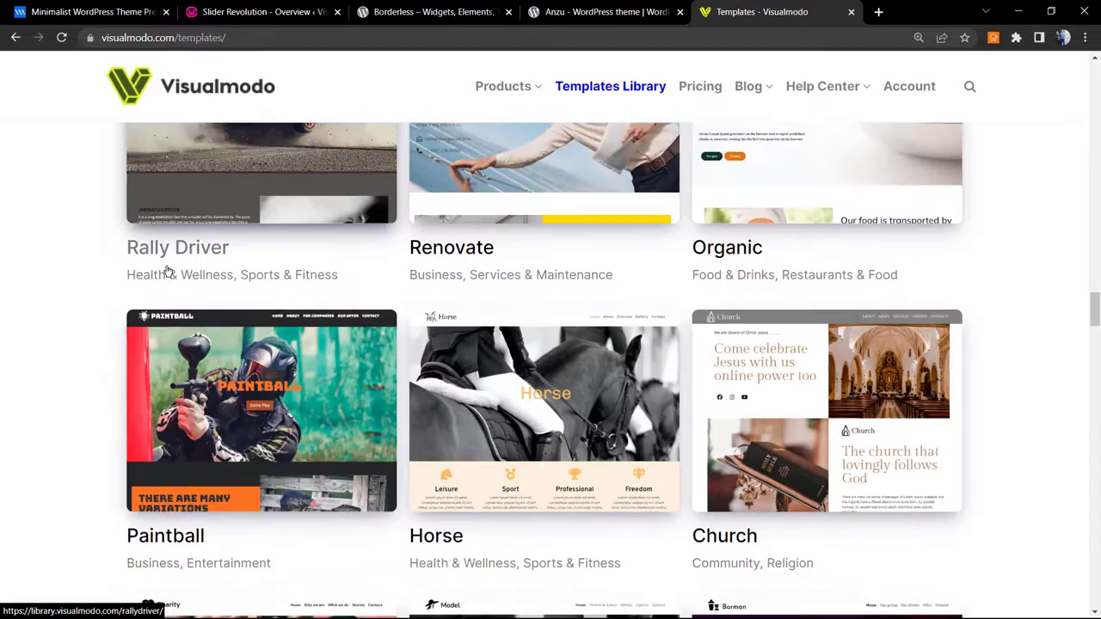
{"action": "scroll", "coordinate": [168, 271], "scroll_direction": "down", "scroll_amount": 7}
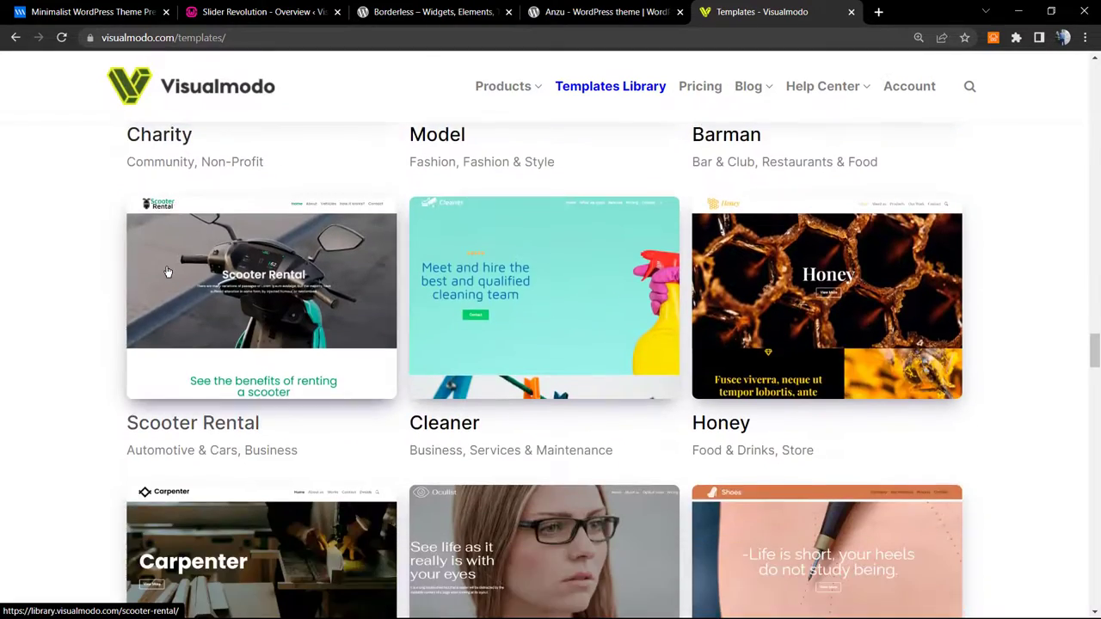
{"action": "scroll", "coordinate": [167, 272], "scroll_direction": "down", "scroll_amount": 7}
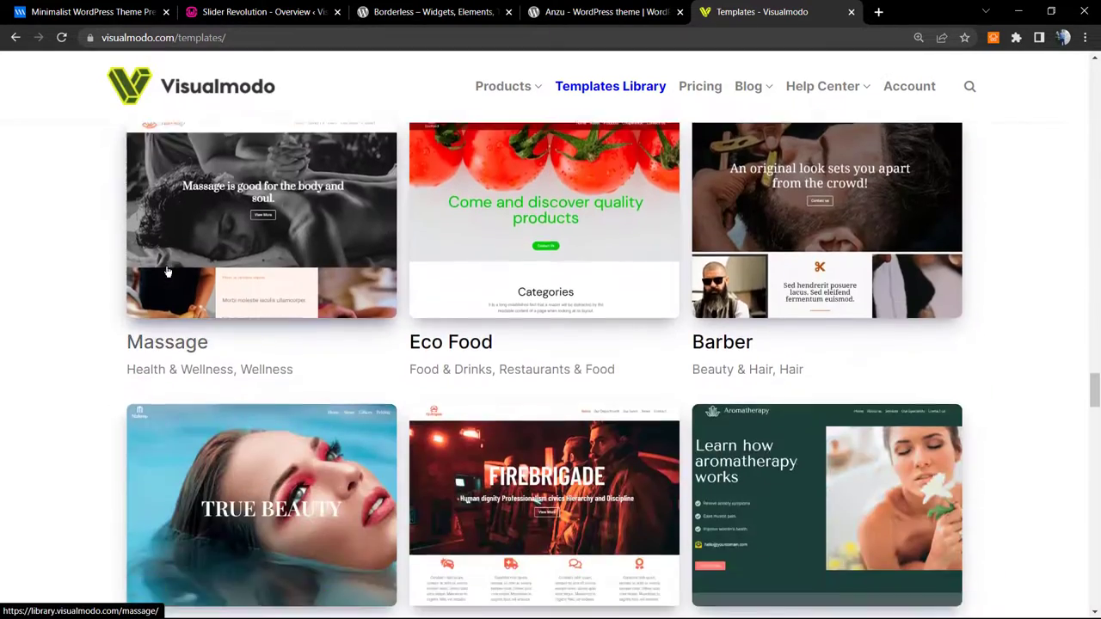
{"action": "scroll", "coordinate": [168, 272], "scroll_direction": "down", "scroll_amount": 7}
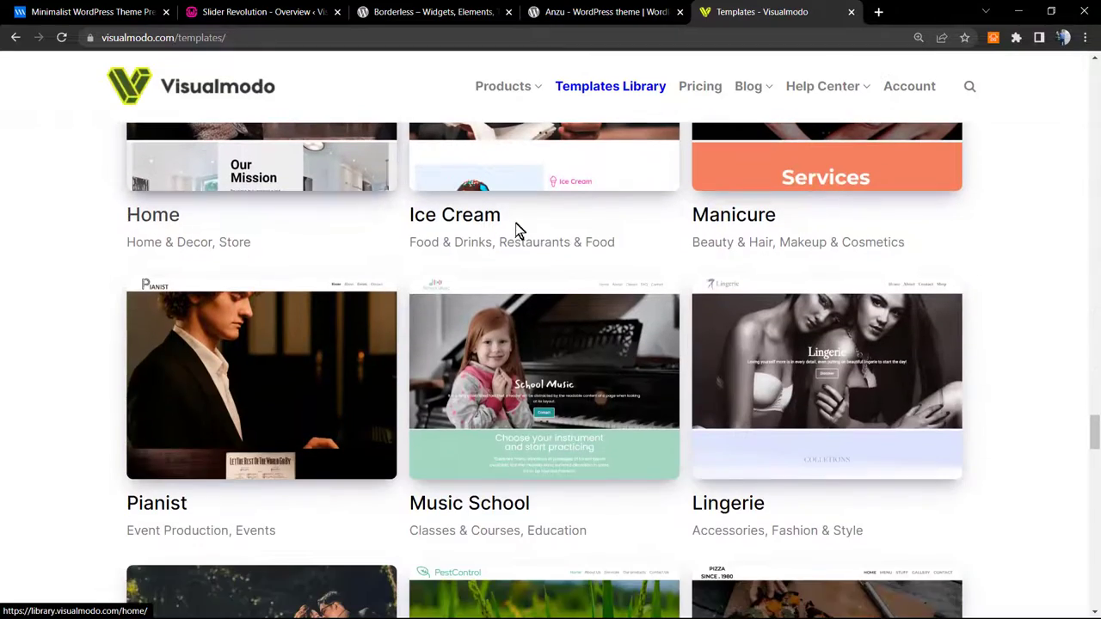